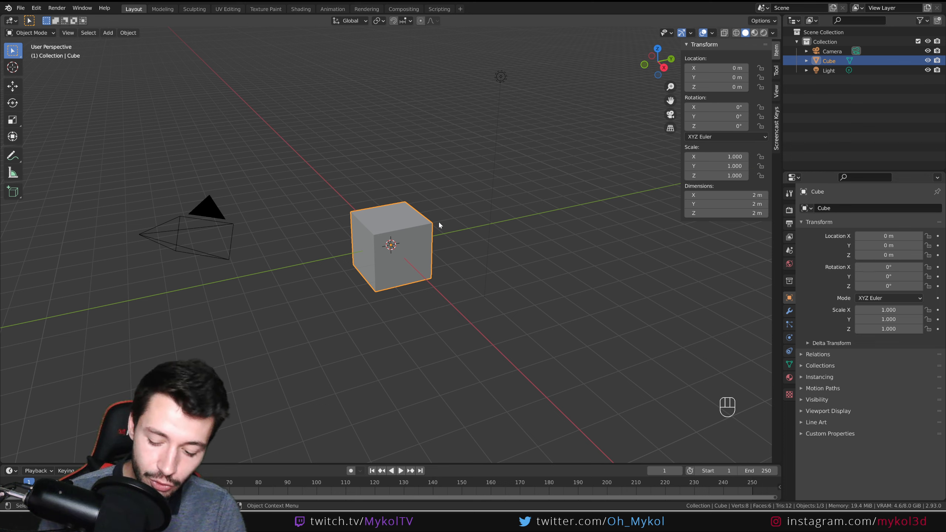
Step: Delete the default cube and add a plane mesh at the origin
key("Delete")
key("shift+a")
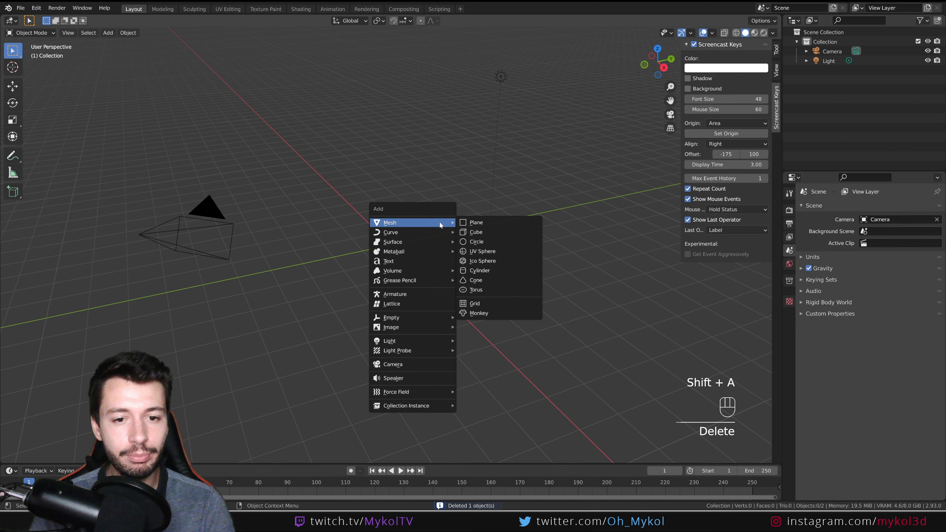
left_click(486, 224)
scroll(439, 257, "up", 5)
middle_click_drag(482, 282, 545, 278)
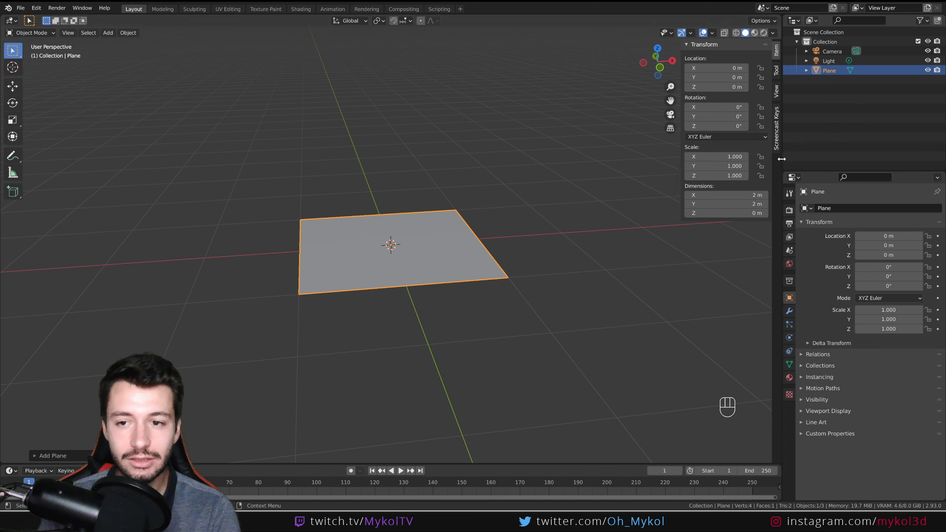
Step: Widen the editors beside the viewport, change the Outliner to a Shader Editor and create a new material for the plane
left_click_drag(782, 159, 670, 245)
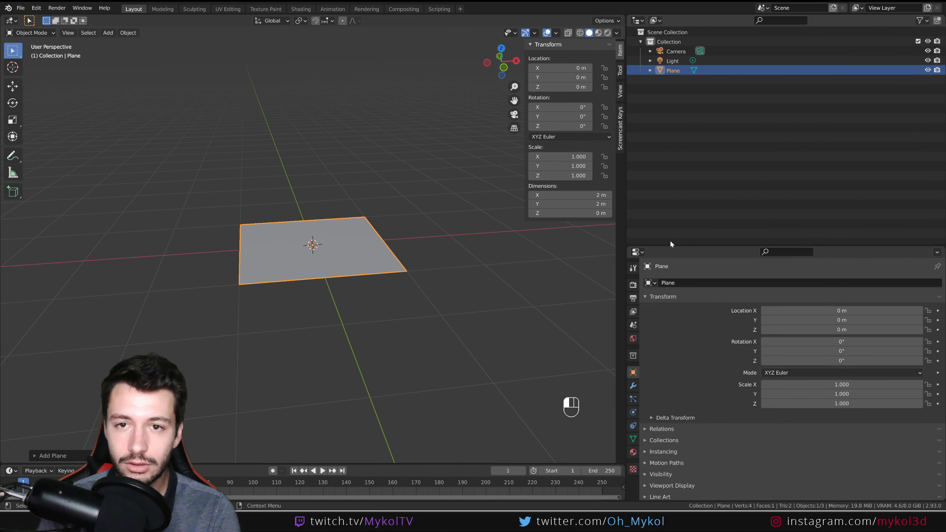
left_click(637, 20)
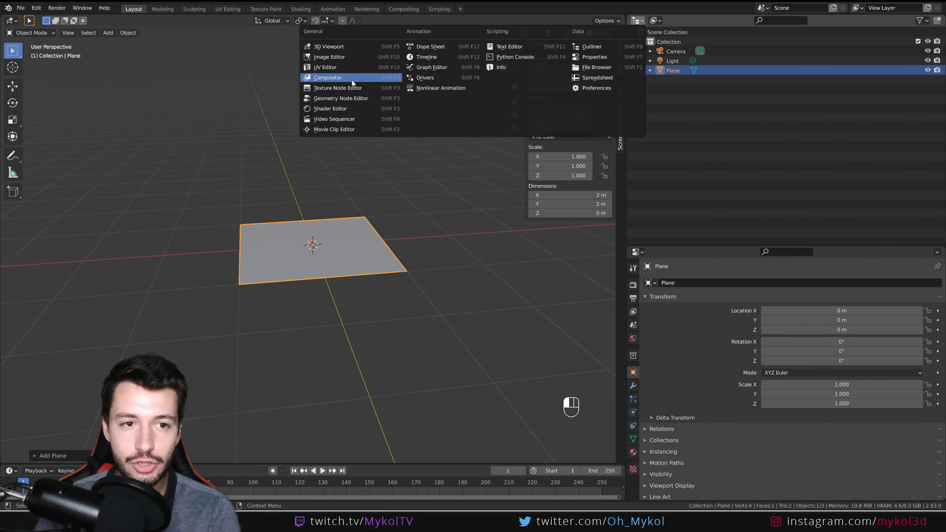
left_click(330, 108)
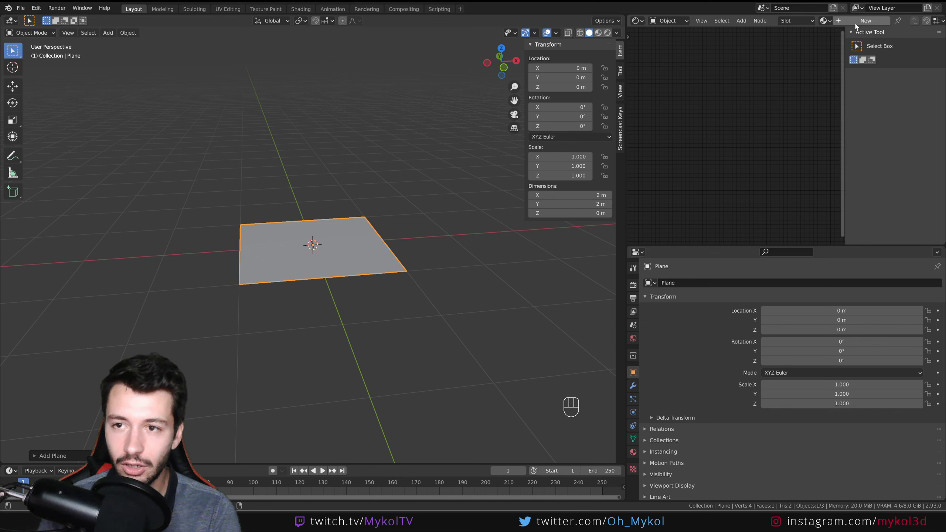
left_click(866, 20)
left_click_drag(845, 160, 935, 160)
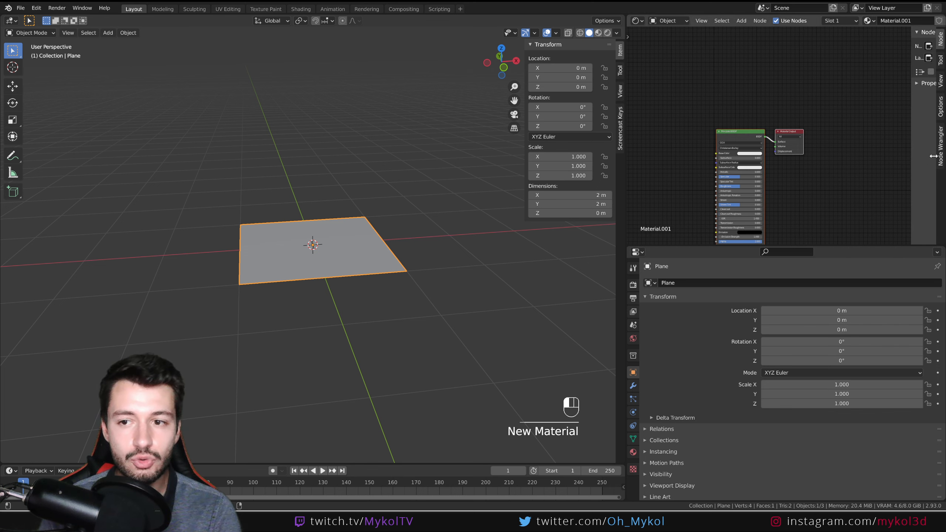
Step: Enlarge the Shader Editor and space the Principled BSDF node well apart from the Material Output node
scroll(754, 211, "up", 5)
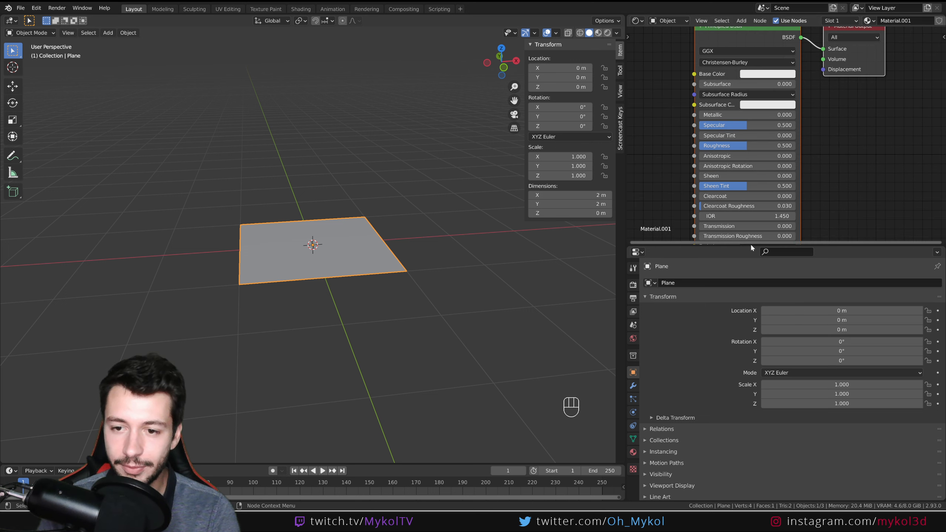
left_click_drag(750, 245, 748, 375)
left_click(860, 90)
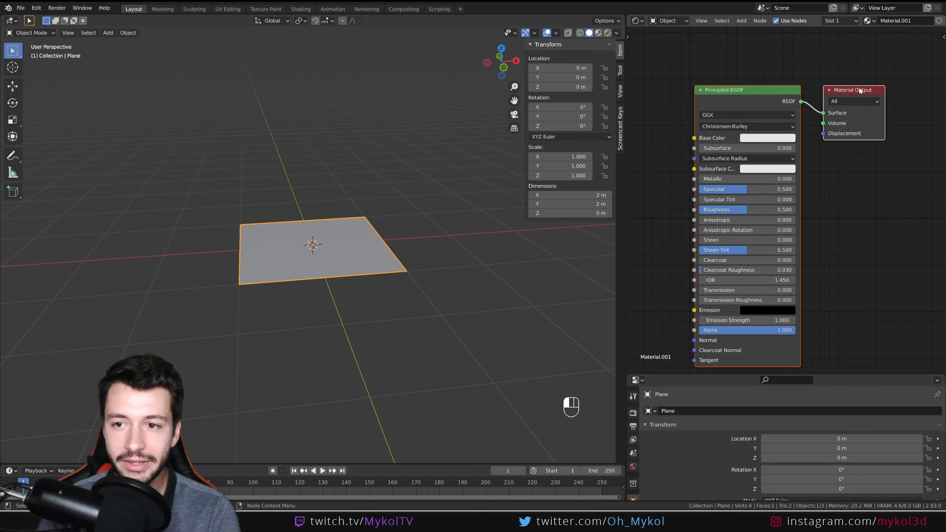
left_click_drag(823, 134, 816, 161)
left_click_drag(737, 106, 654, 83)
scroll(760, 220, "down", 1)
middle_click_drag(760, 230, 841, 210)
left_click_drag(762, 81, 683, 84)
middle_click_drag(827, 197, 812, 175)
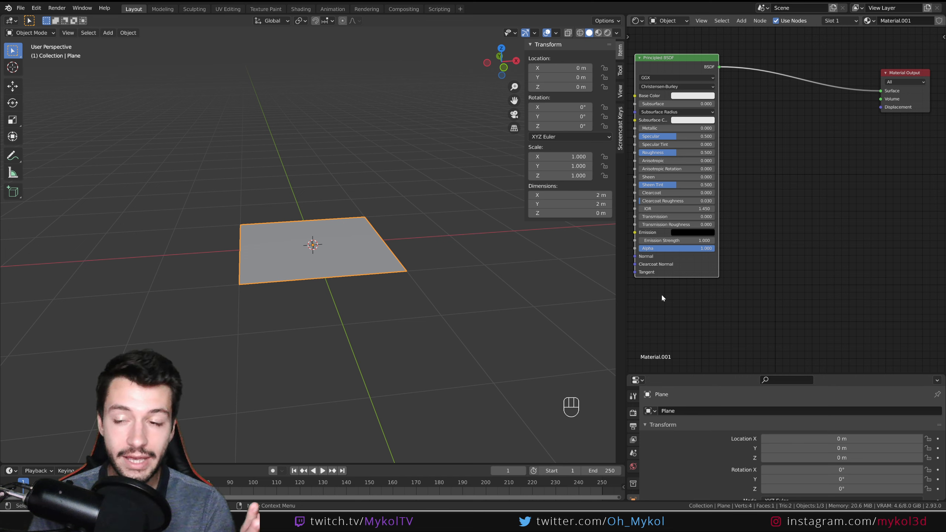
Step: Add a Noise Texture node in the free space beside the Principled BSDF
left_click_drag(878, 110, 804, 283)
key("shift+a")
left_click(761, 236)
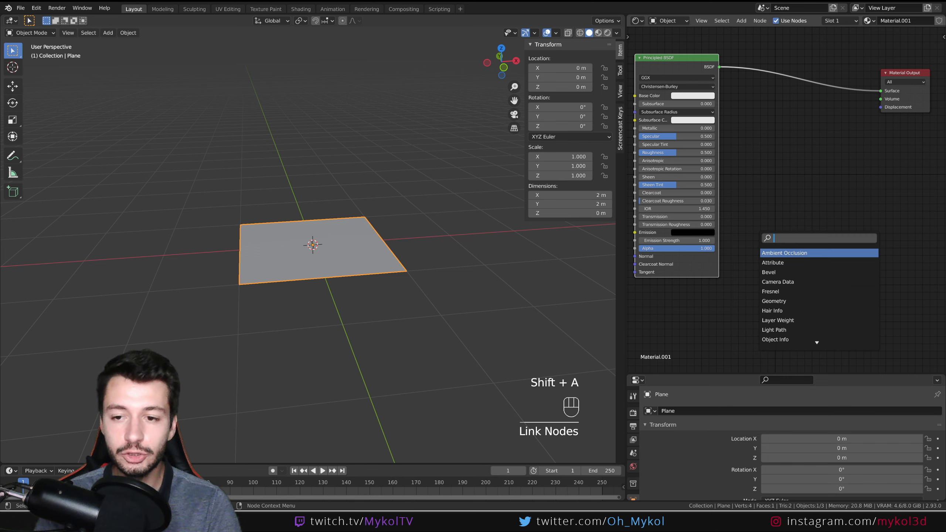
type("noise")
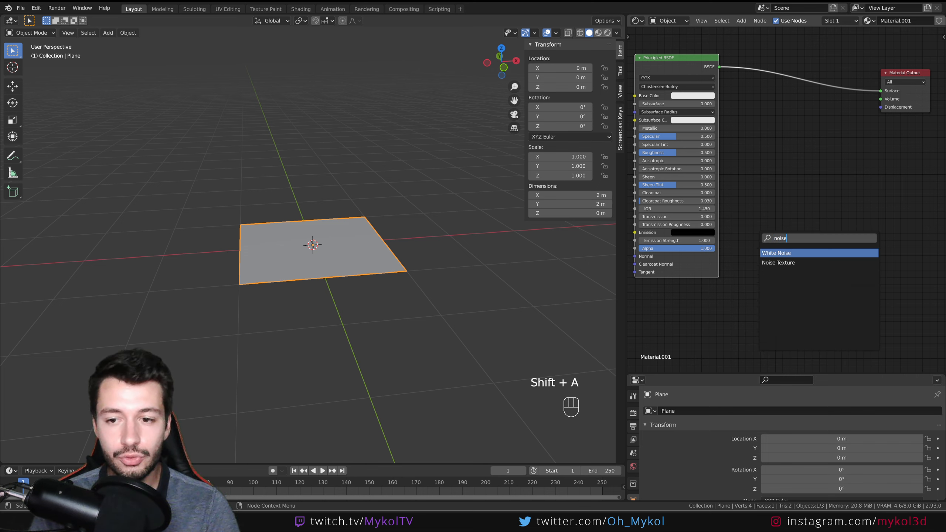
key("Return")
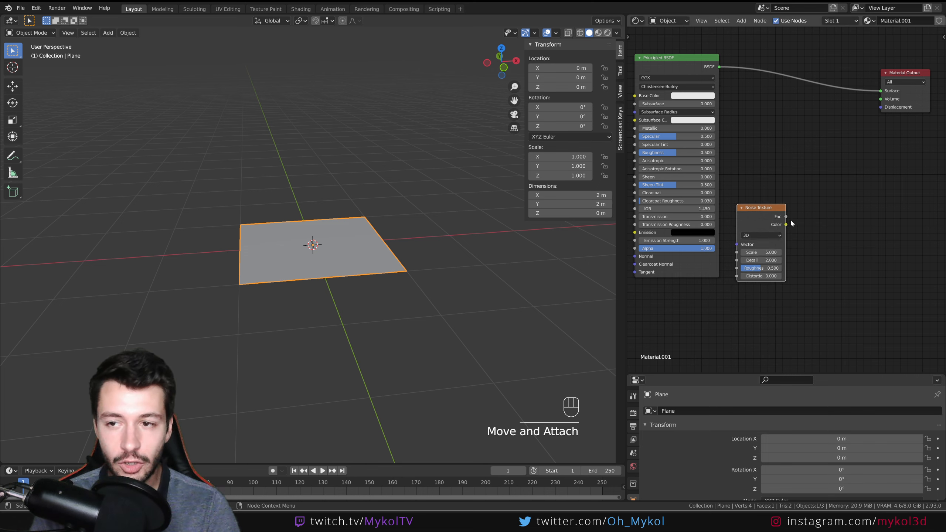
left_click(788, 220)
left_click_drag(786, 217, 815, 182)
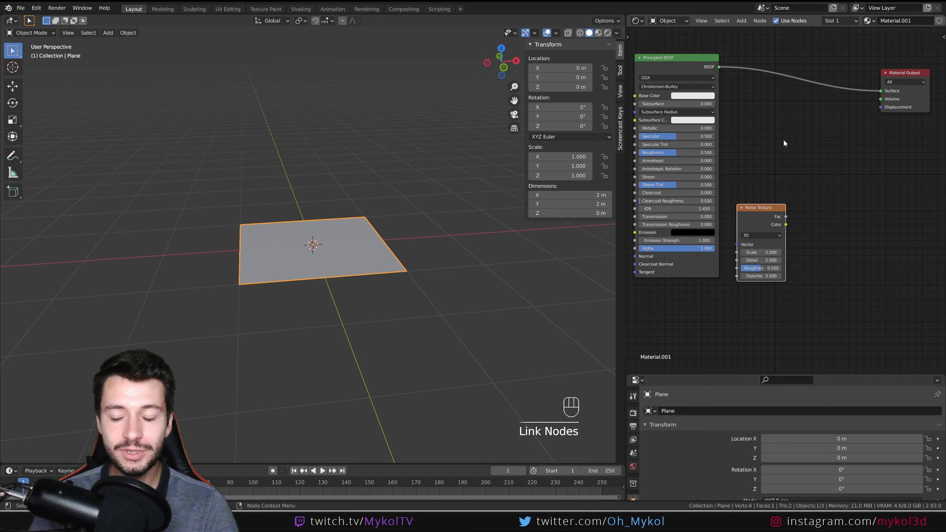
left_click_drag(804, 141, 856, 203)
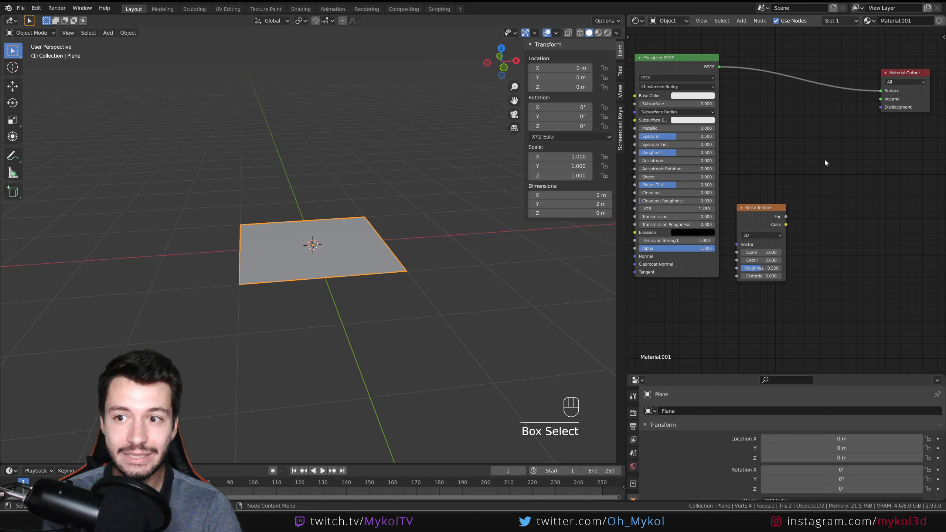
Step: Add a Displacement node between the Noise Texture and the Material Output
key("shift+a")
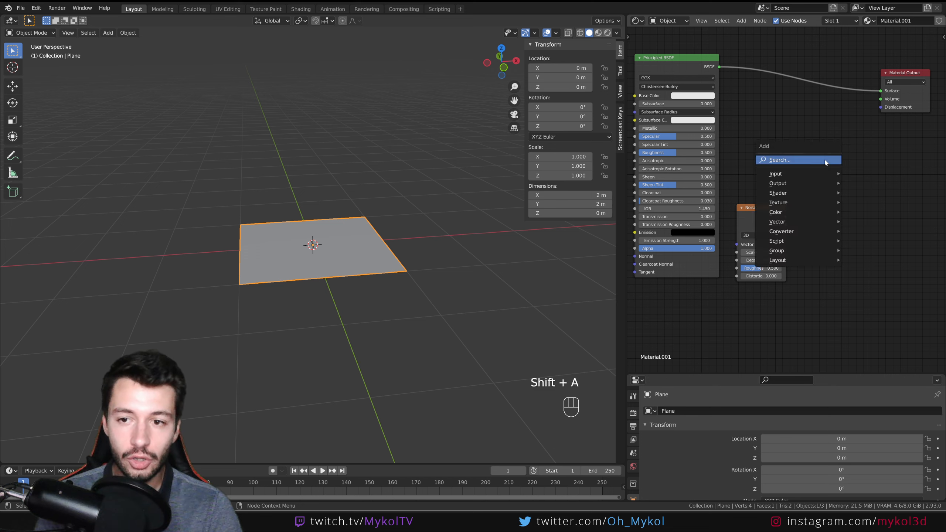
left_click(825, 161)
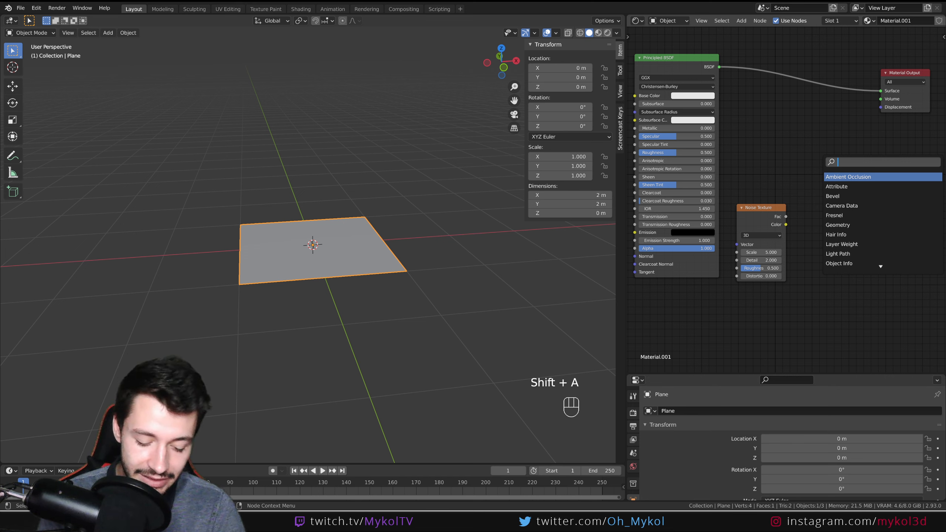
type("displ")
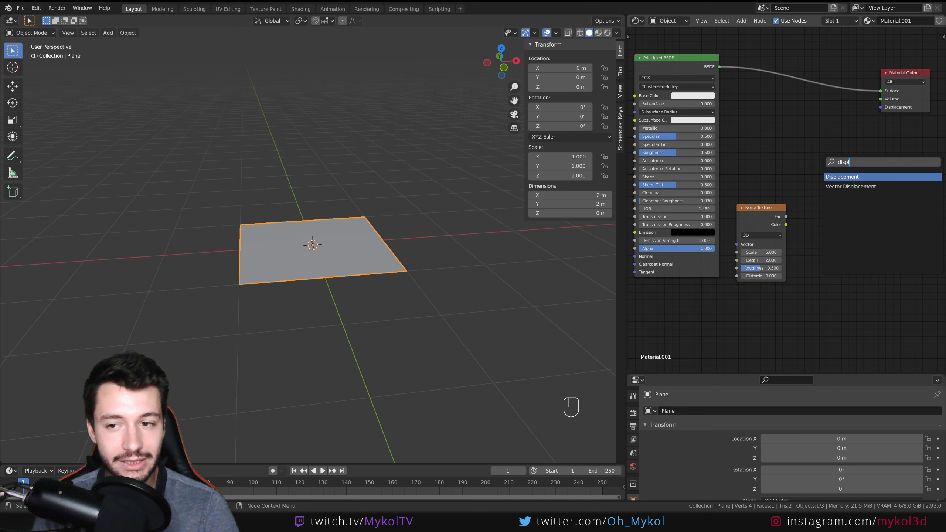
left_click(841, 176)
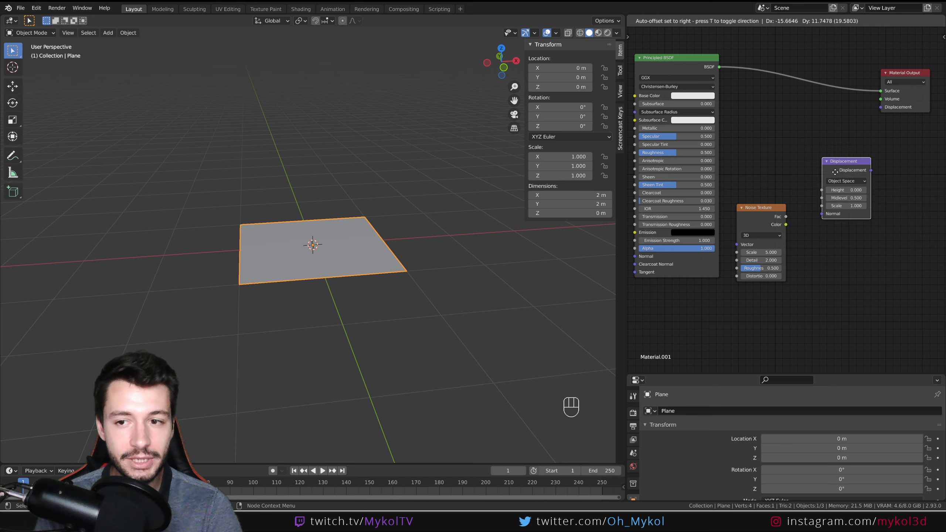
left_click(829, 158)
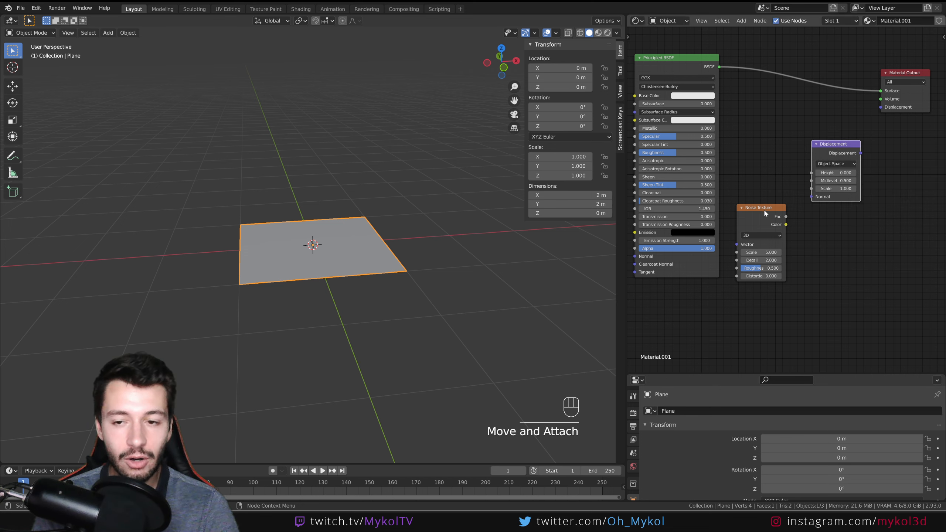
Step: Connect the Noise Texture's Fac to the Displacement node's Height, and its Displacement output to the Material Output's Displacement
left_click_drag(765, 211, 764, 216)
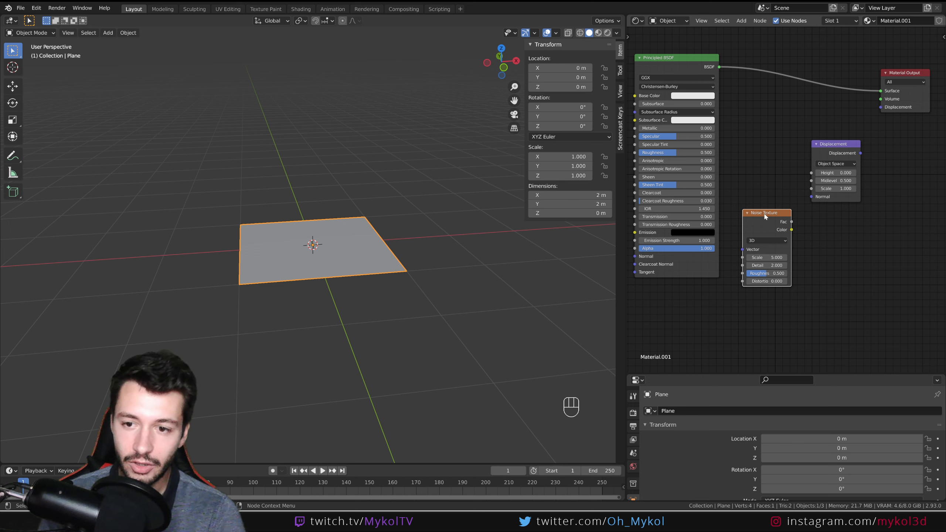
left_click_drag(791, 222, 812, 172)
left_click_drag(860, 153, 881, 108)
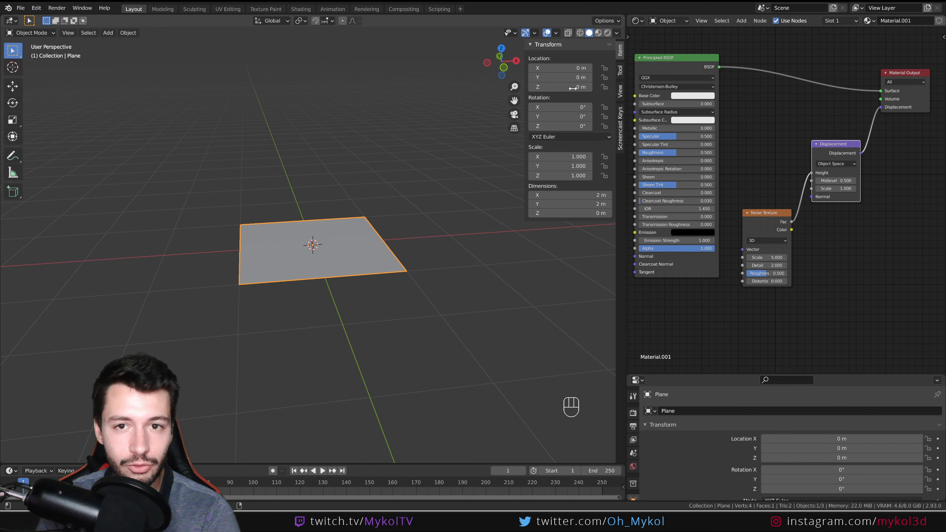
Step: Show the viewport in rendered shading and view the plane's noise surface up close
left_click(607, 34)
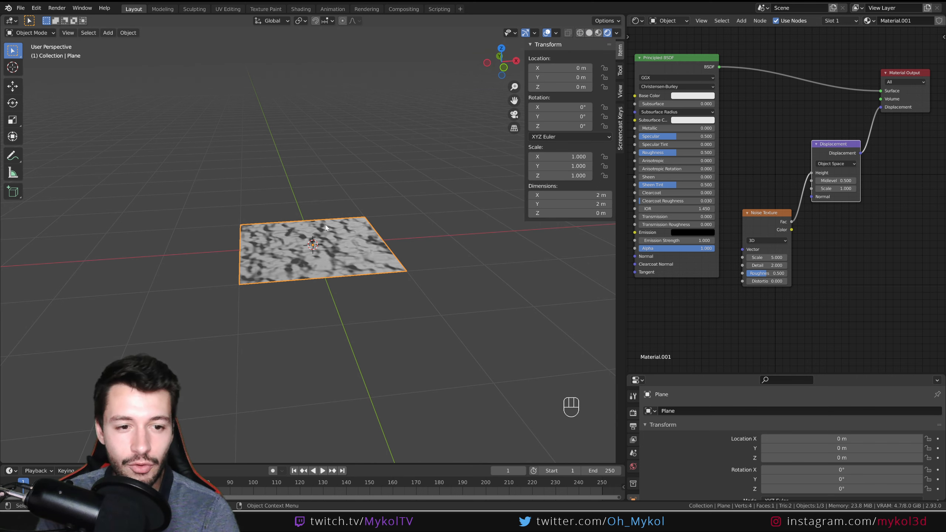
middle_click_drag(324, 254, 534, 242)
scroll(375, 285, "up", 4)
scroll(360, 273, "down", 2)
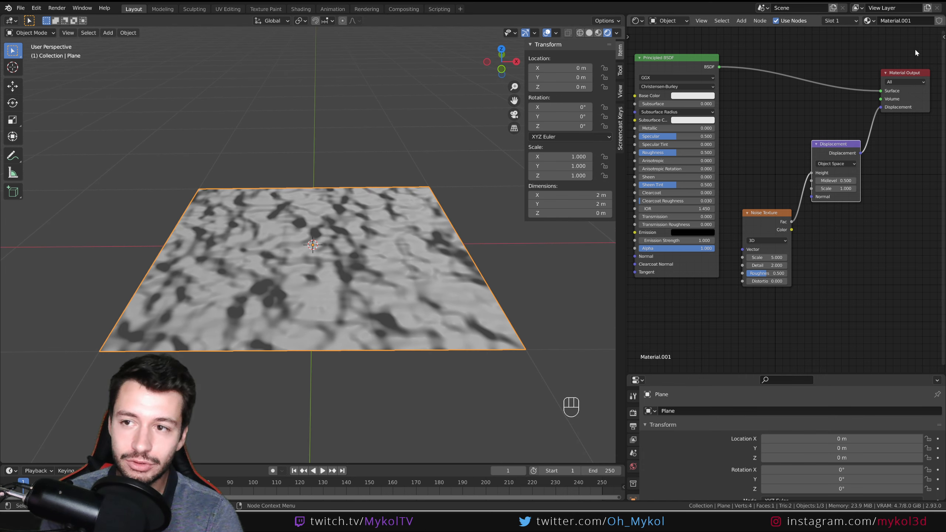
Step: Check the material's settings in the Shader Editor sidebar, hide it again and frame all nodes
key("n")
left_click(941, 106)
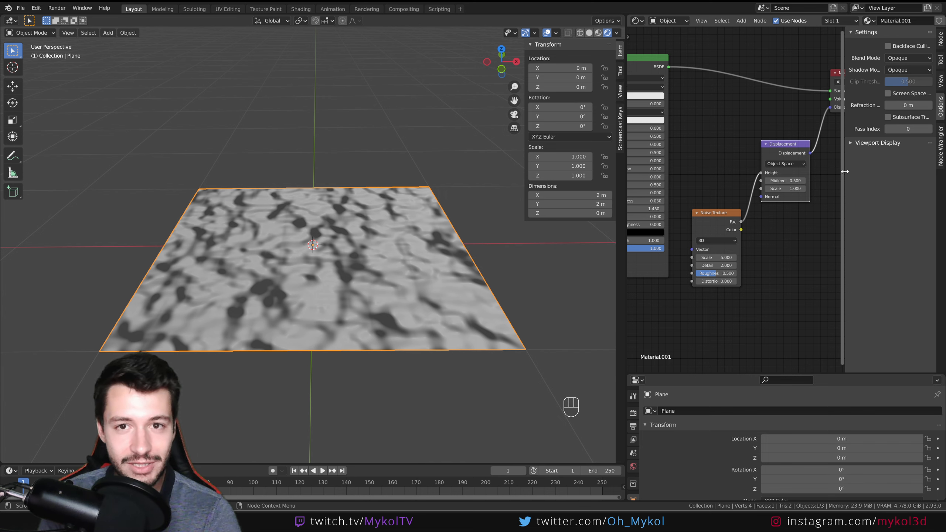
key("n")
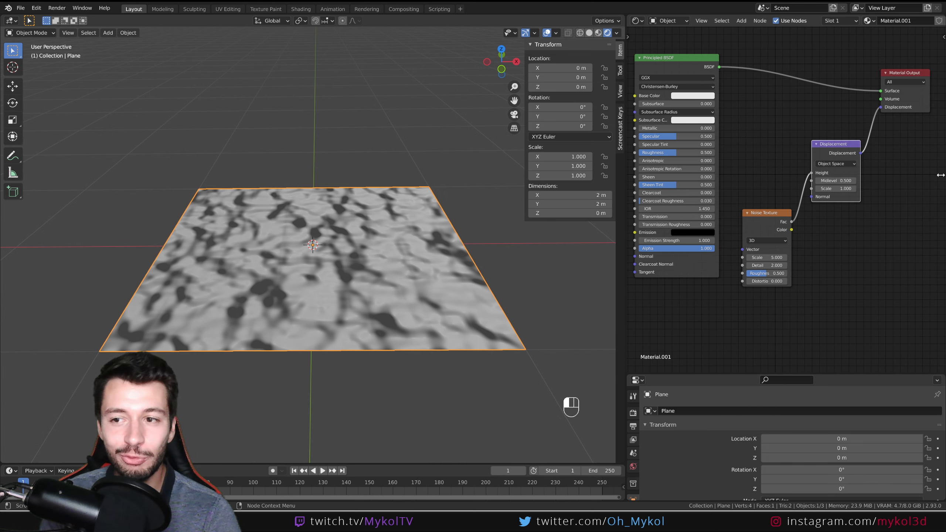
key("Home")
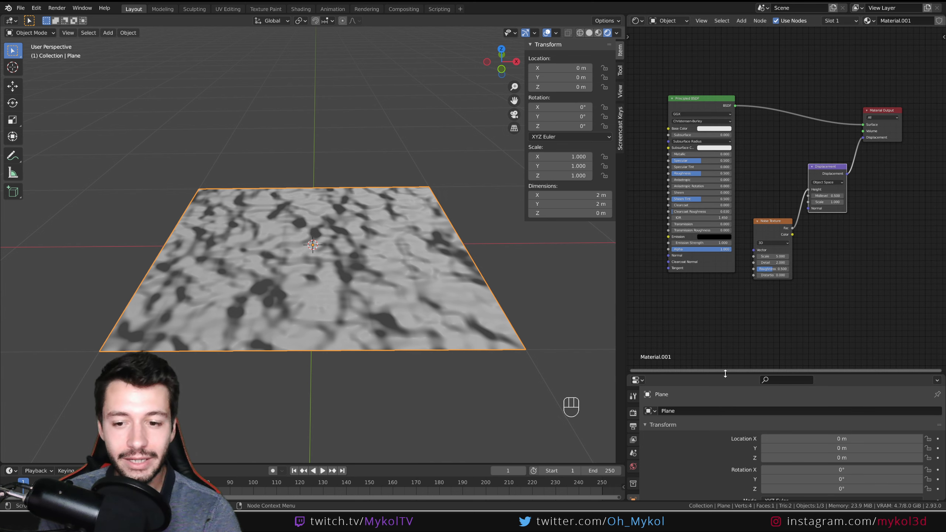
Step: Enlarge the Properties editor and set the scene's render engine to Cycles
left_click_drag(725, 373, 723, 231)
left_click(633, 274)
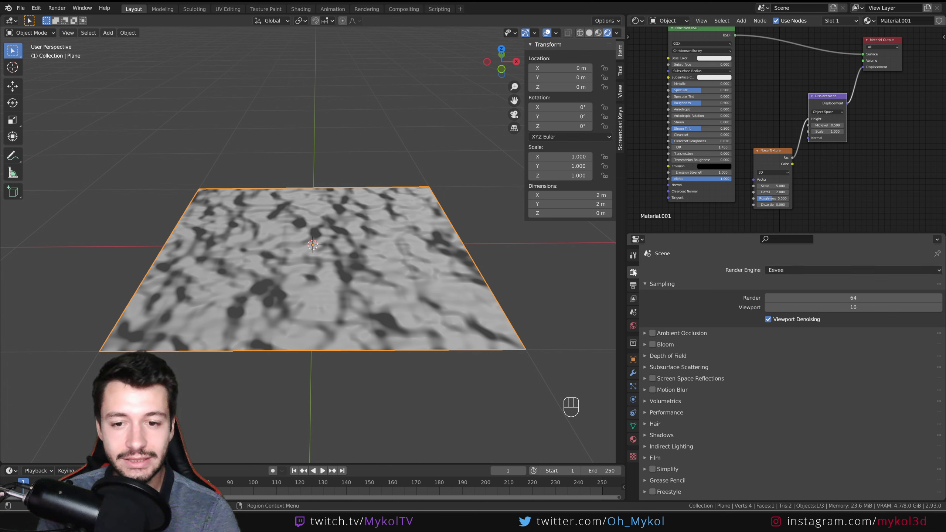
left_click(787, 270)
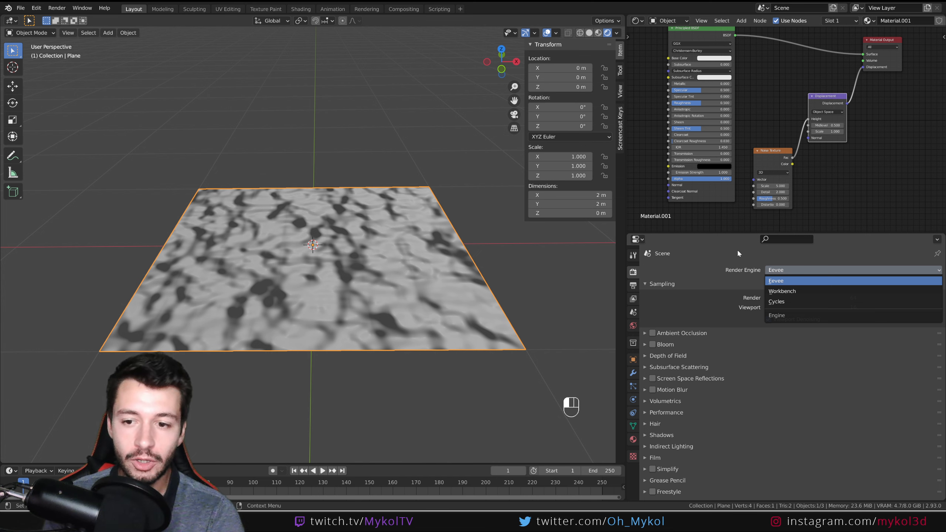
left_click(778, 281)
left_click(787, 271)
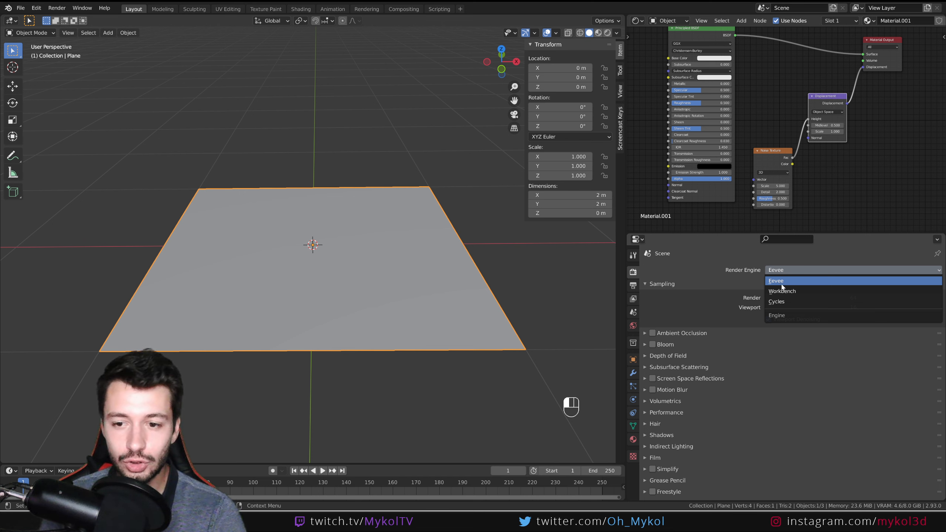
left_click(778, 301)
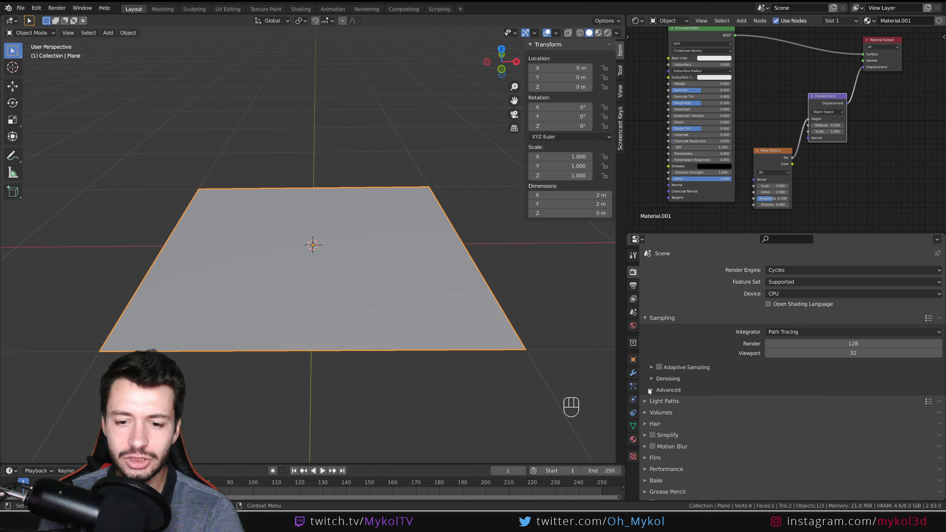
Step: Set the Cycles render device to GPU Compute
scroll(720, 481, "down", 1)
scroll(730, 435, "up", 1)
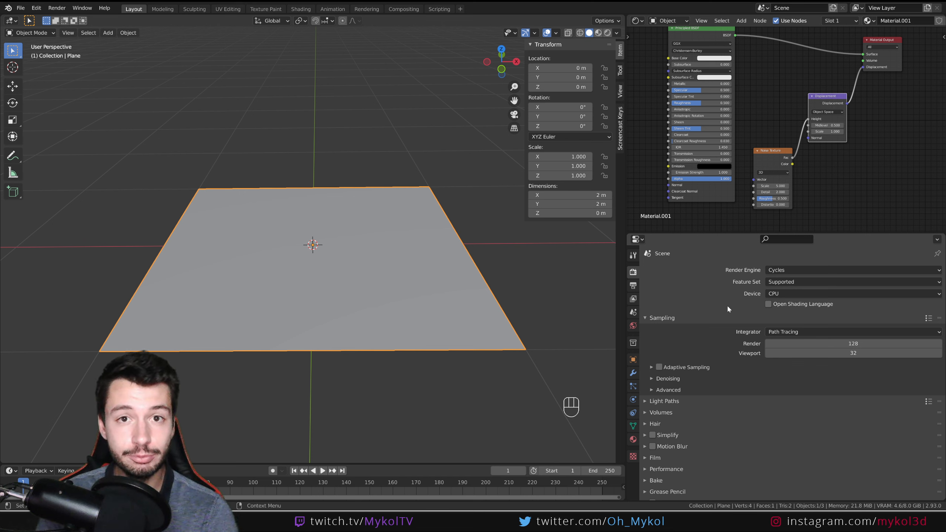
left_click(768, 294)
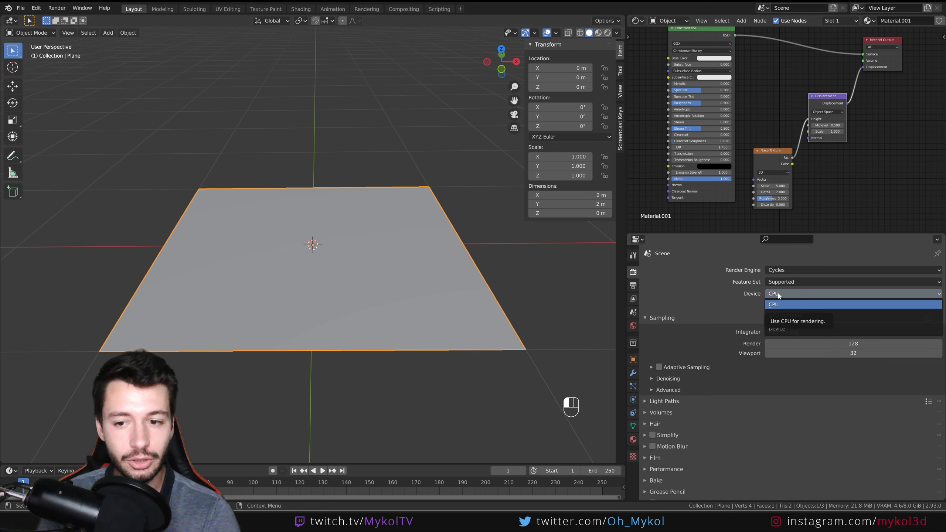
left_click(762, 292)
left_click(777, 315)
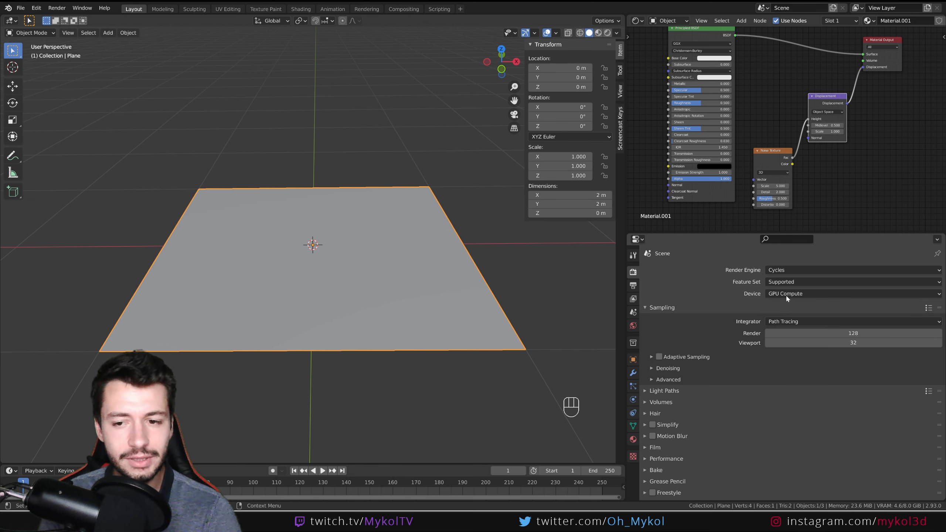
Step: Check which CUDA devices Cycles can render with in the system preferences
left_click(37, 8)
left_click(63, 155)
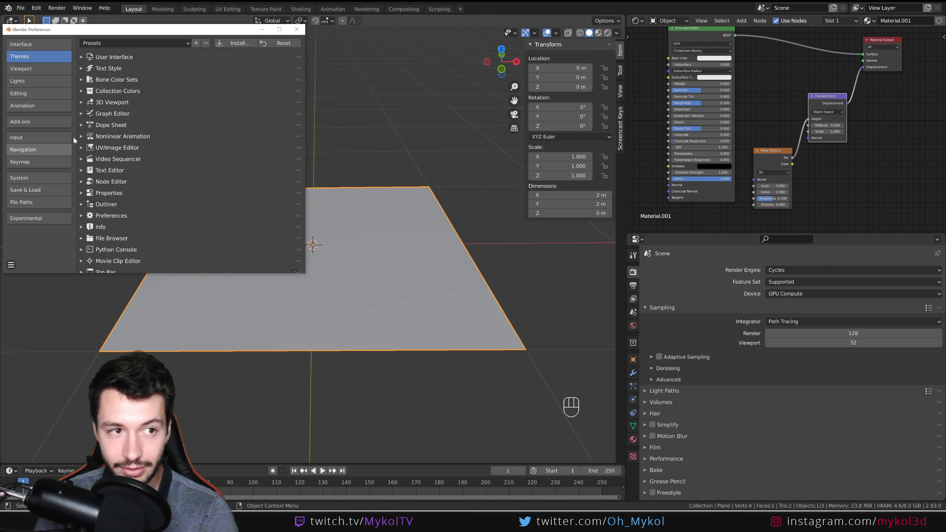
left_click_drag(92, 28, 312, 49)
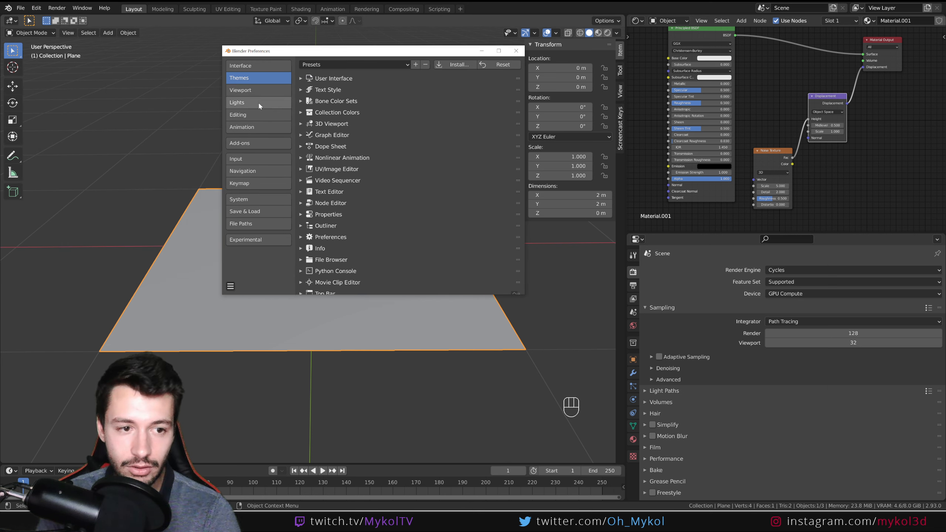
left_click(239, 199)
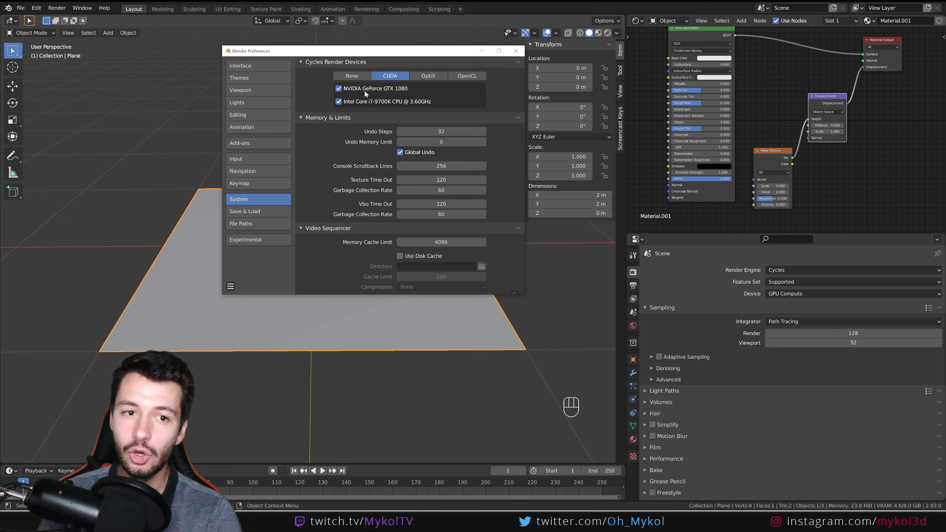
left_click(516, 51)
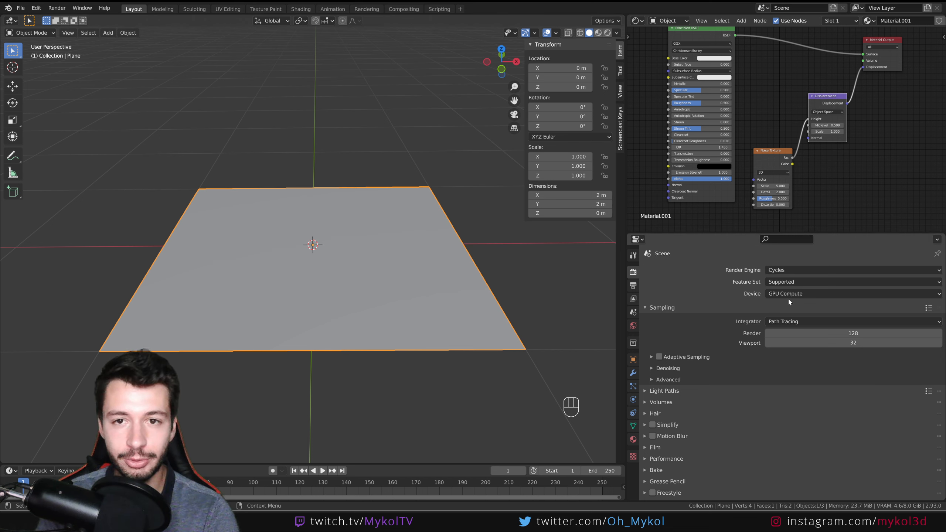
Step: Switch the viewport to rendered shading and expand the material's surface settings in a widened Shader Editor sidebar
left_click(608, 32)
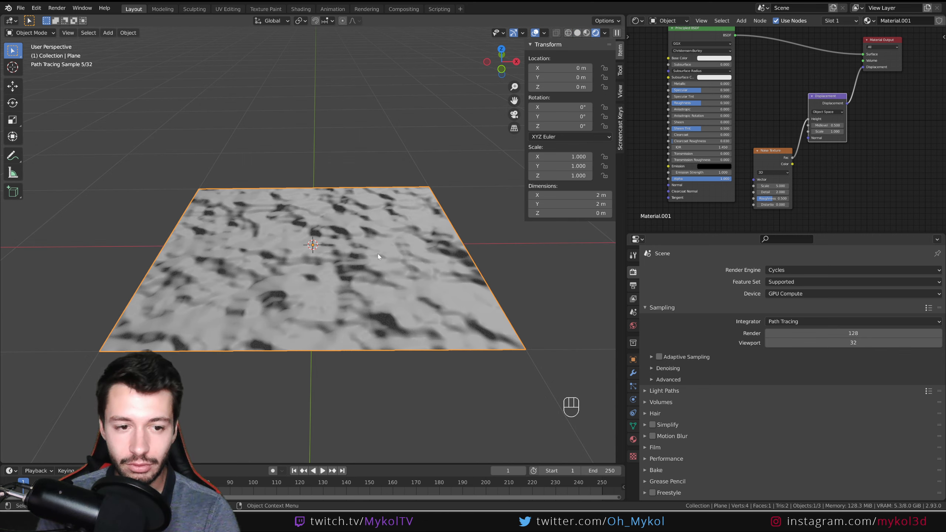
middle_click_drag(373, 260, 359, 268)
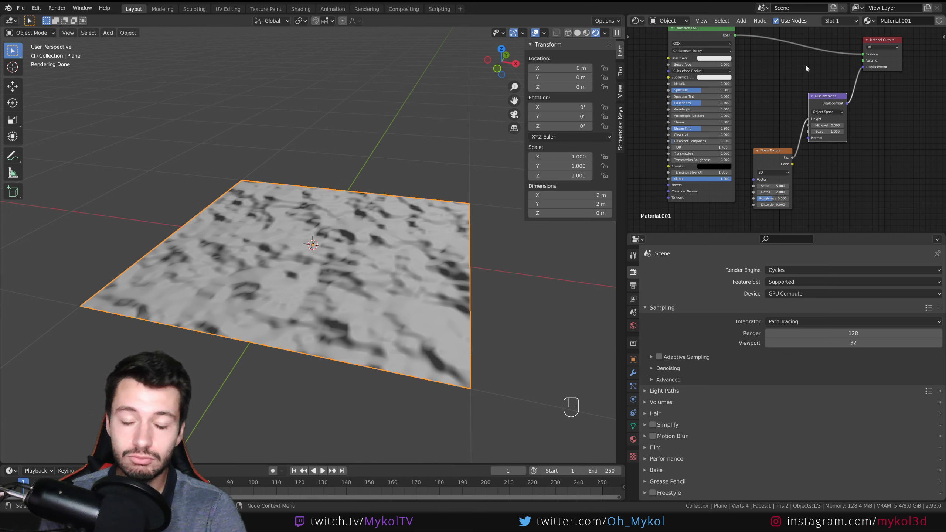
left_click(941, 39)
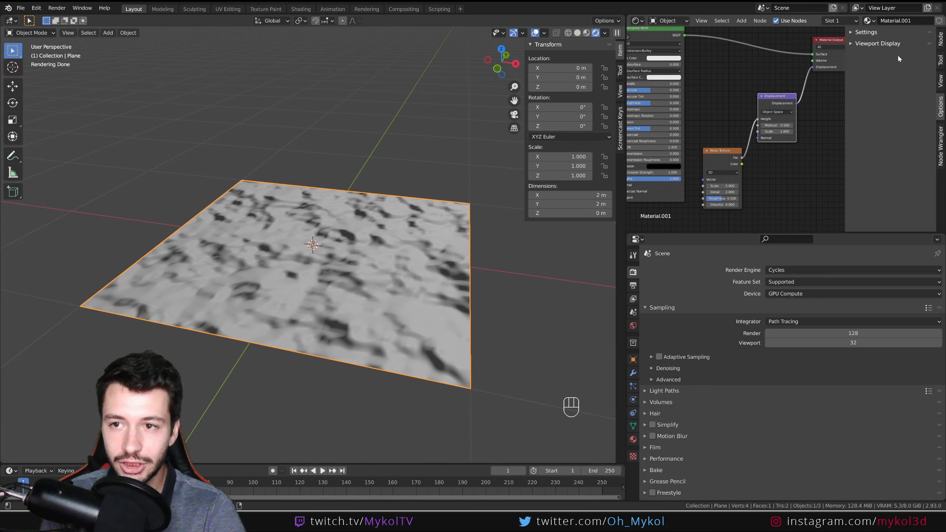
left_click(853, 44)
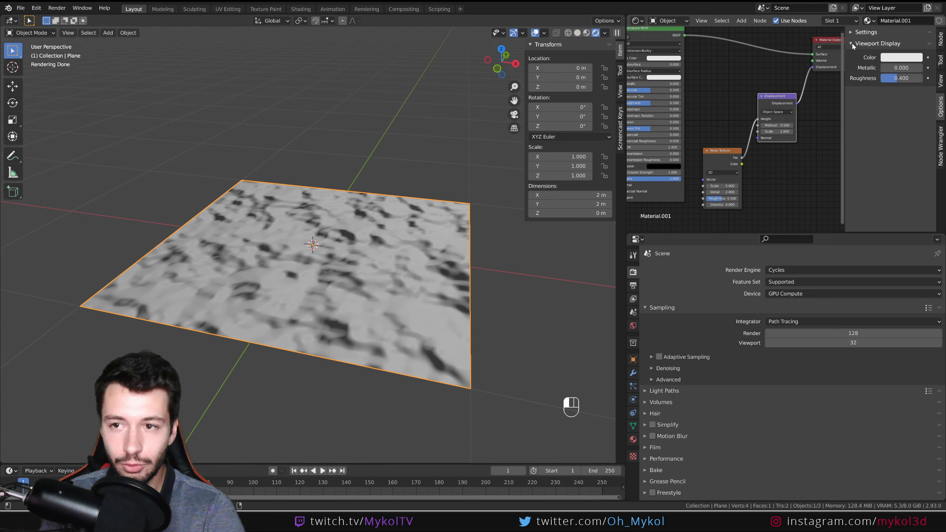
left_click(852, 33)
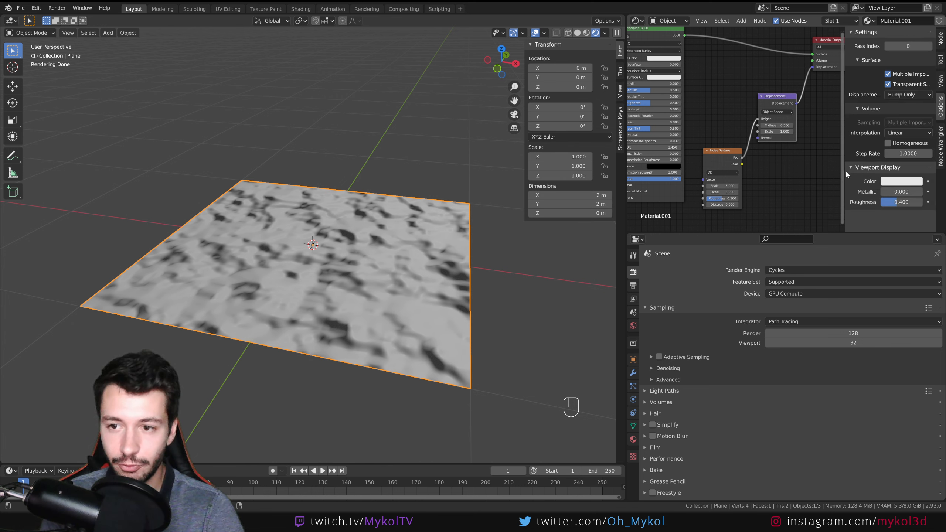
left_click(857, 167)
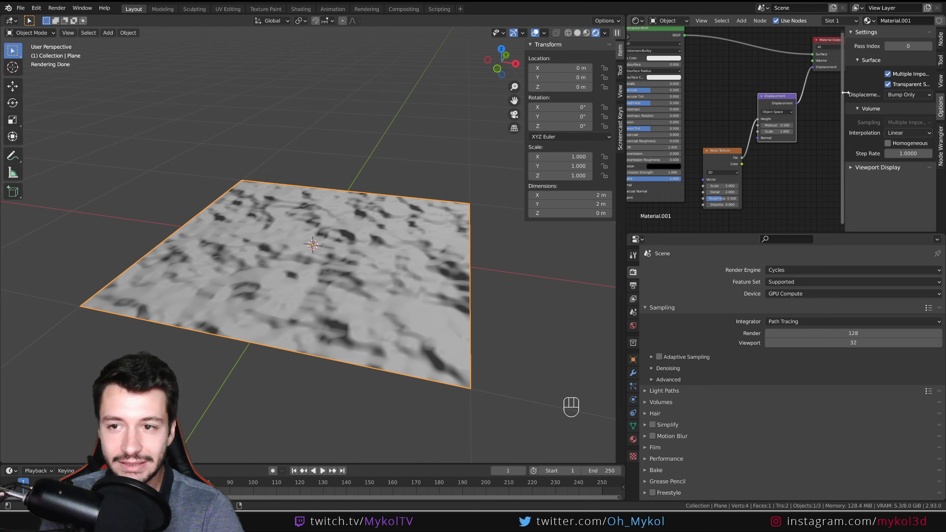
left_click_drag(846, 92, 799, 93)
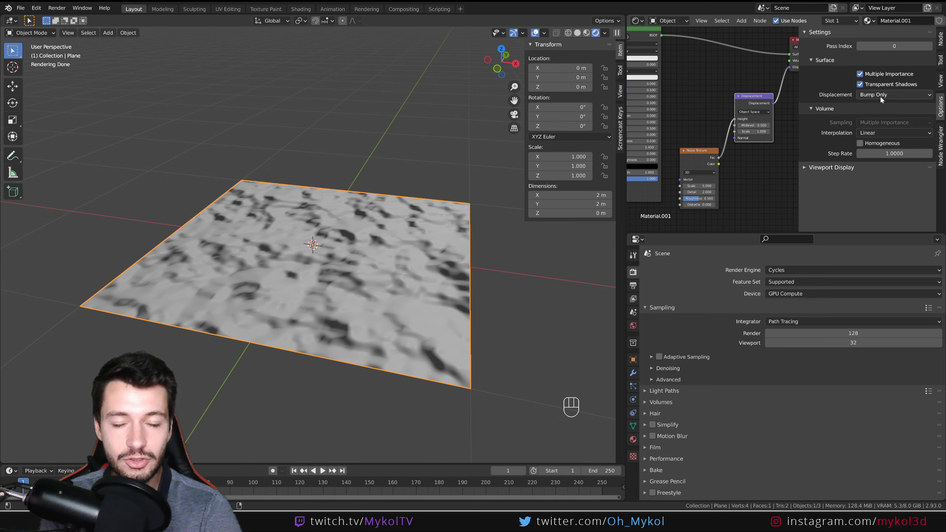
left_click(880, 95)
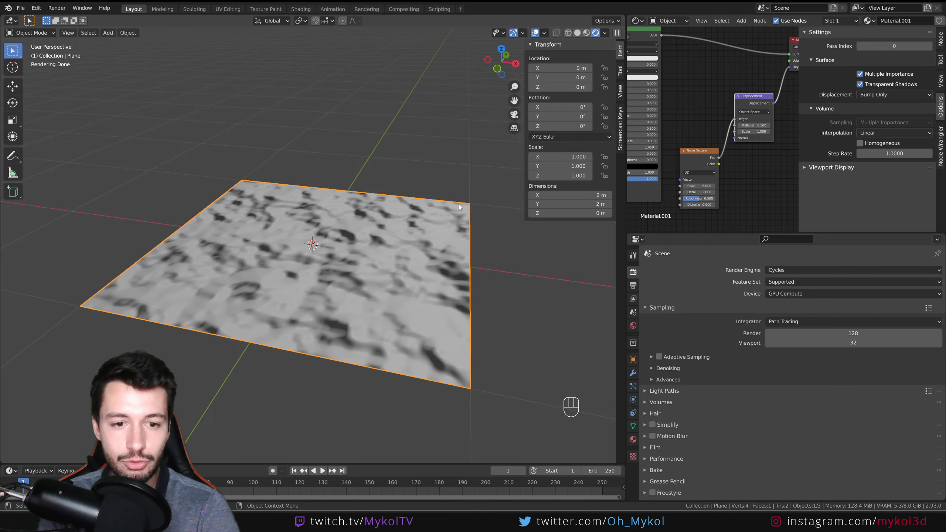
Step: Subdivide the plane's whole mesh seven times in Edit Mode and return to Object Mode
scroll(315, 297, "up", 3)
mouse_move(316, 297)
middle_mouse_down()
mouse_move(354, 268)
mouse_move(386, 269)
mouse_move(346, 319)
middle_mouse_up()
scroll(346, 318, "down", 5)
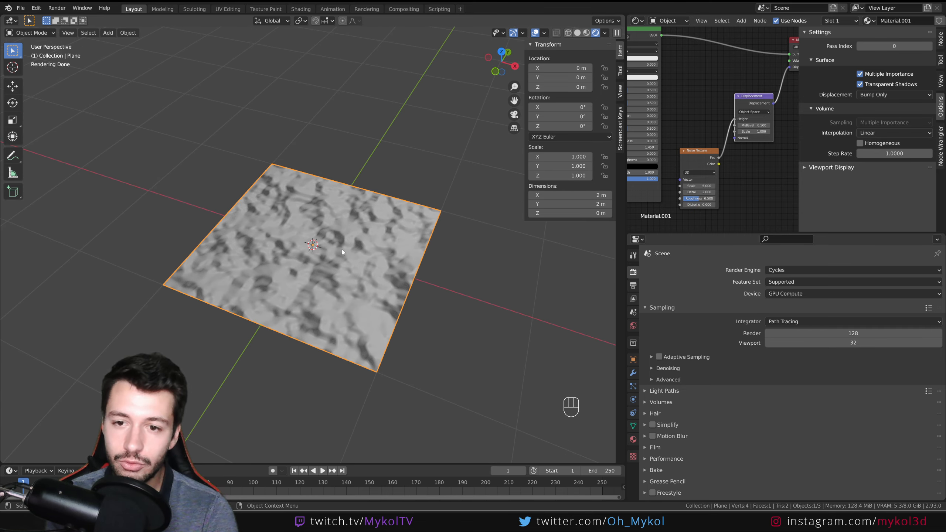
key("Tab")
scroll(339, 255, "up", 4)
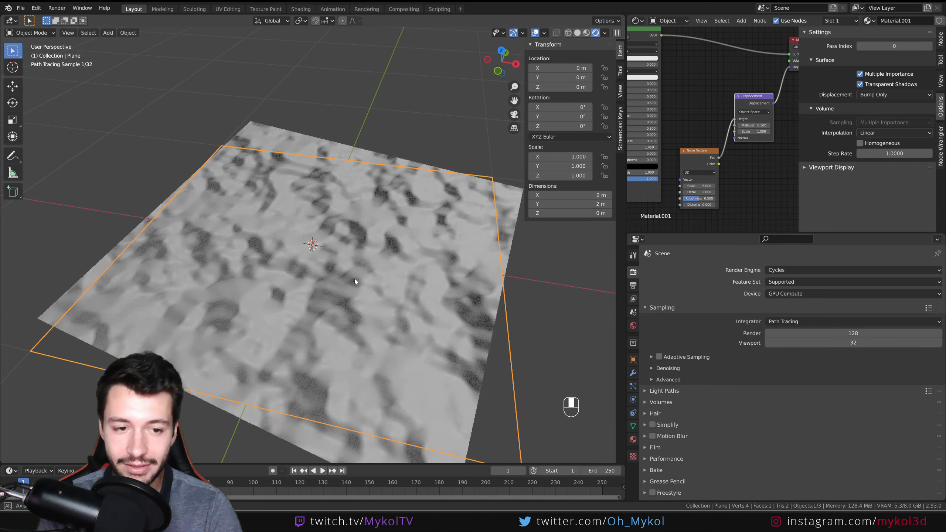
right_click(334, 258)
left_click(333, 259)
right_click(333, 258)
left_click(333, 258)
right_click(333, 258)
left_click(333, 259)
right_click(333, 258)
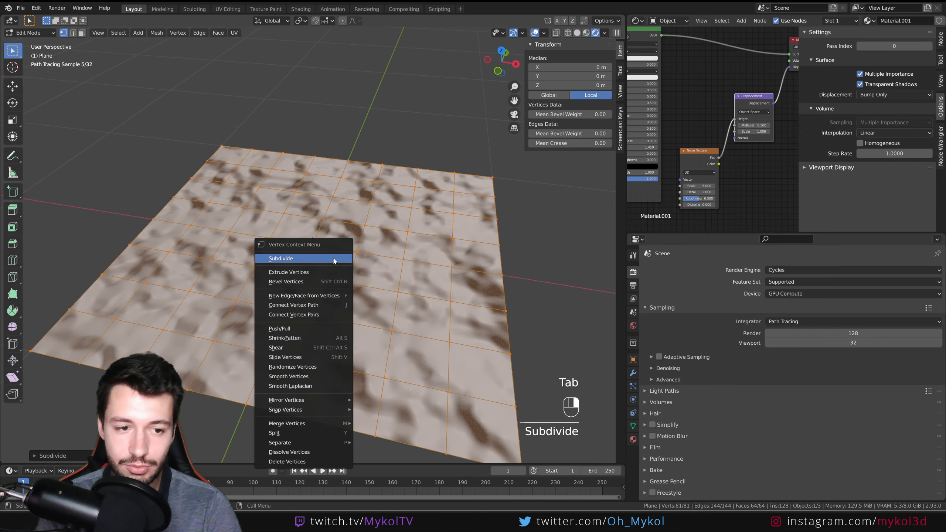
left_click(334, 258)
left_click(334, 258)
right_click(333, 258)
left_click(334, 258)
right_click(334, 259)
left_click(333, 258)
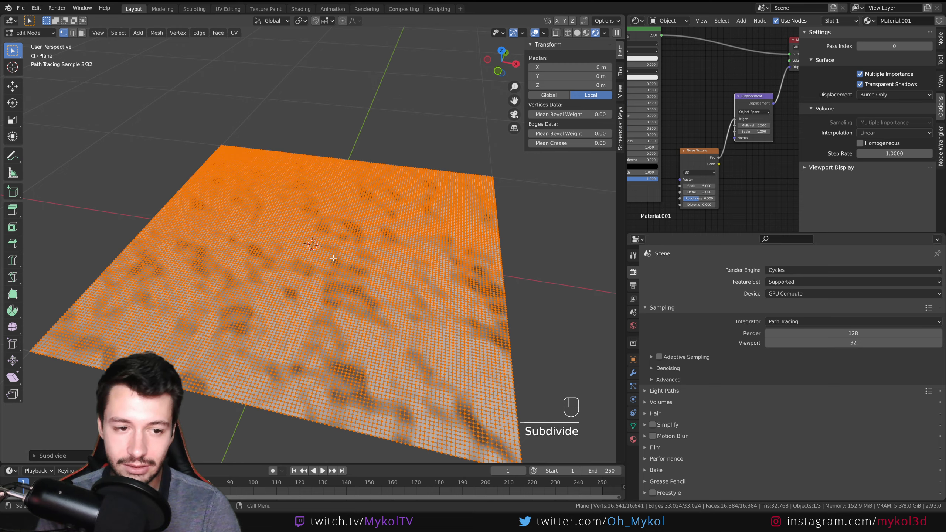
key("Tab")
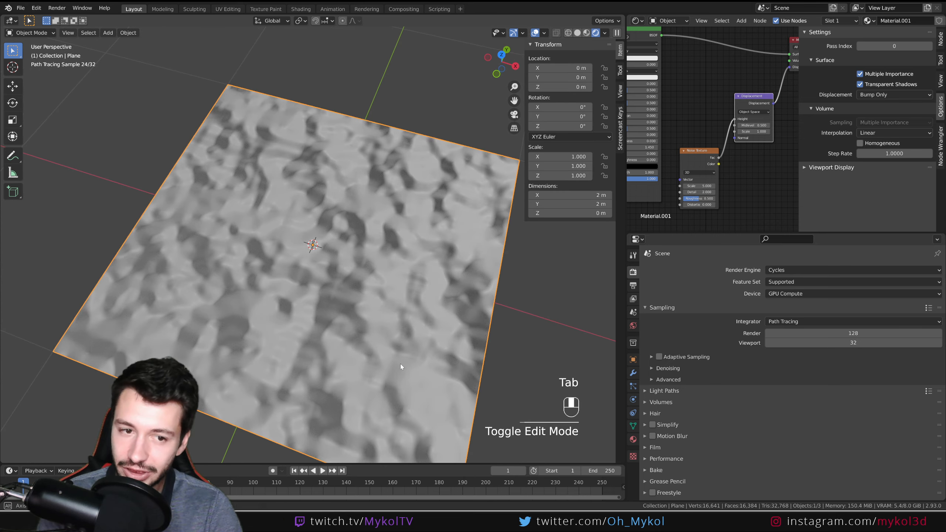
Step: Set the material's displacement method to Displacement Only and shade the plane smooth
middle_click_drag(400, 363, 379, 359)
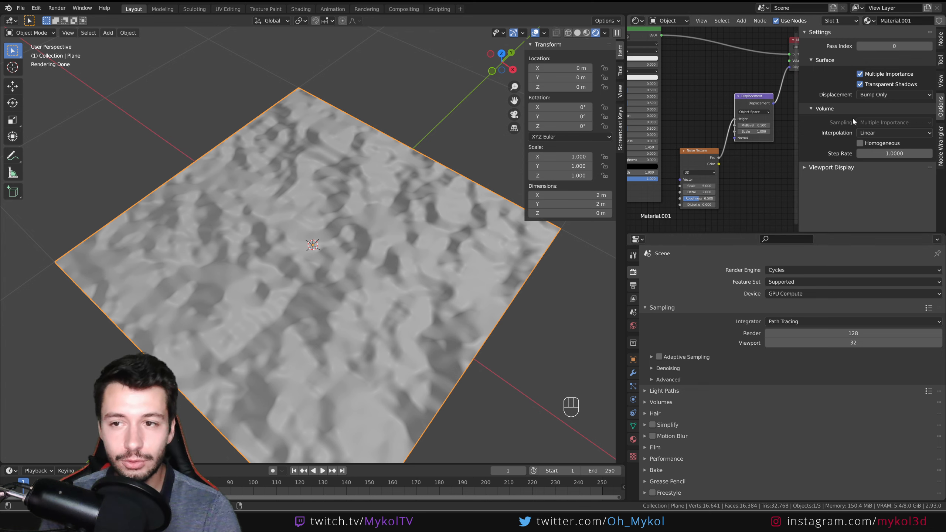
left_click(879, 95)
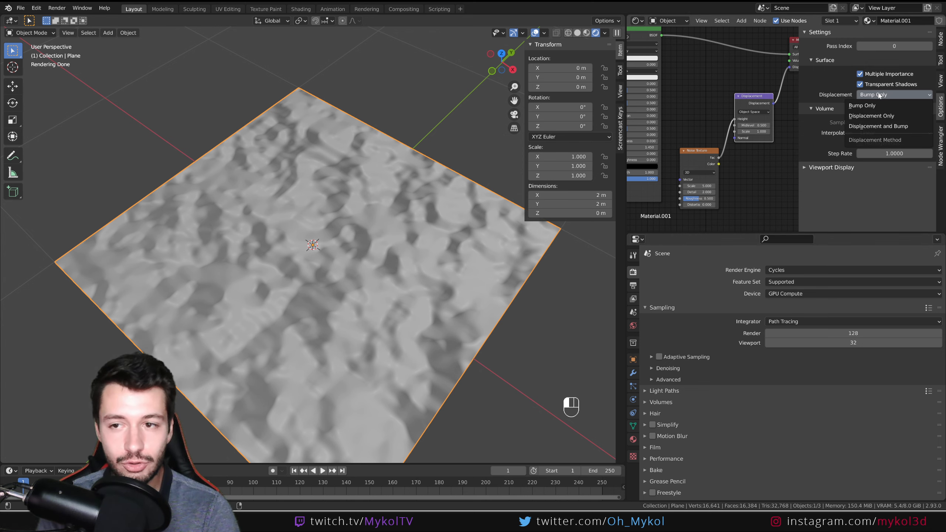
left_click(871, 116)
middle_click_drag(358, 238, 365, 257)
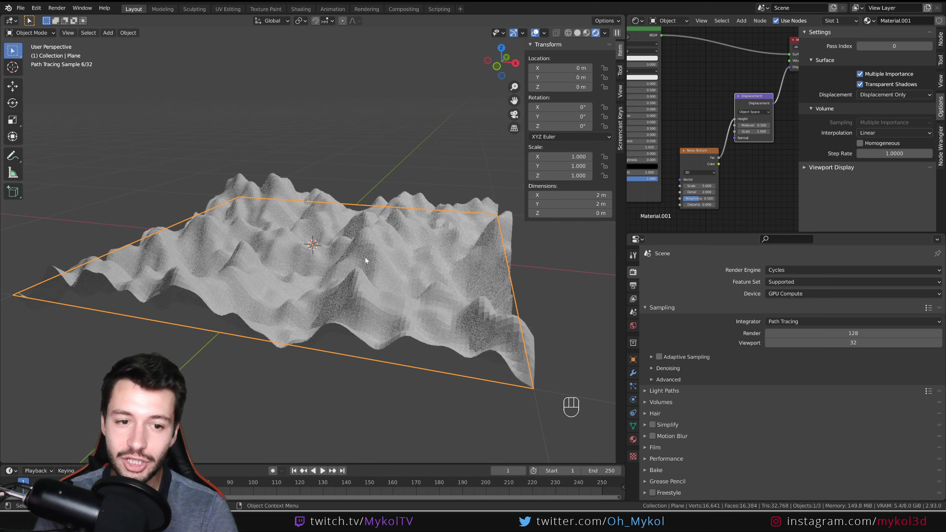
right_click(365, 259)
left_click(364, 258)
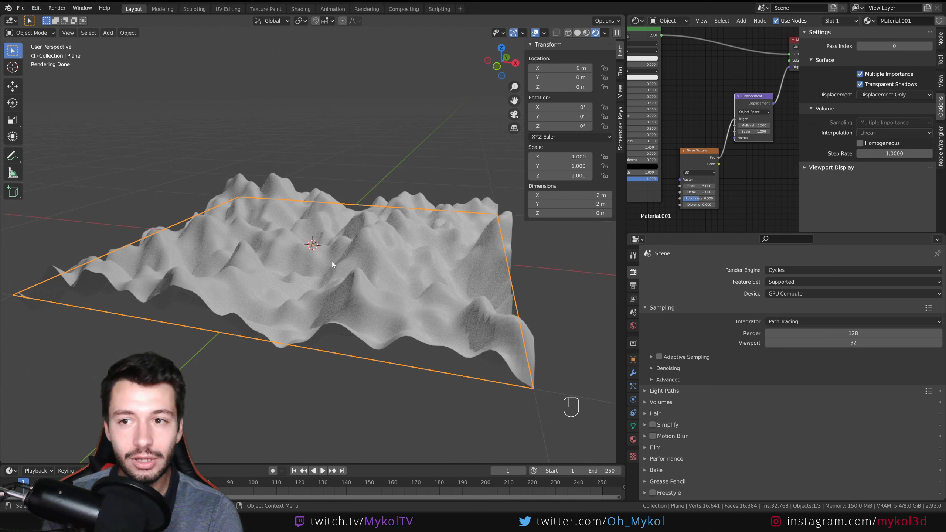
Step: Change the material's displacement method to Displacement and Bump and inspect the terrain from another side
left_click(873, 94)
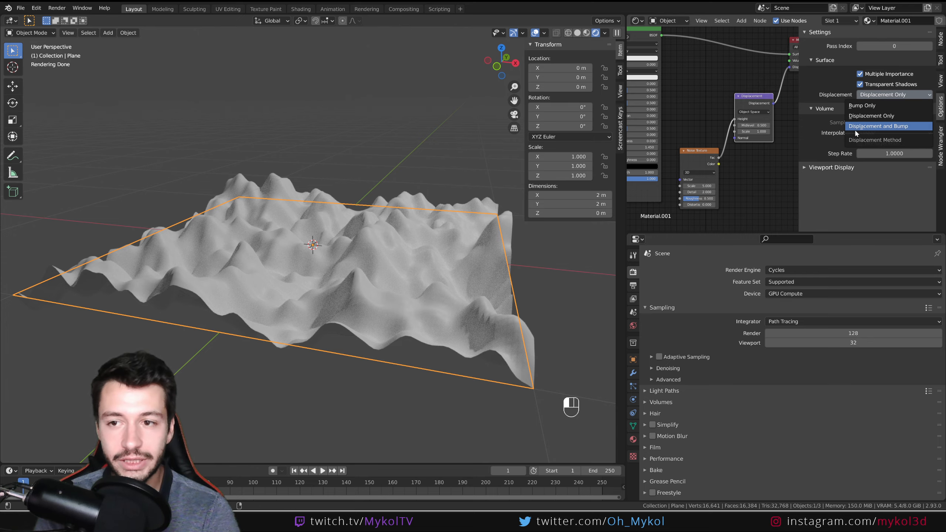
left_click(903, 126)
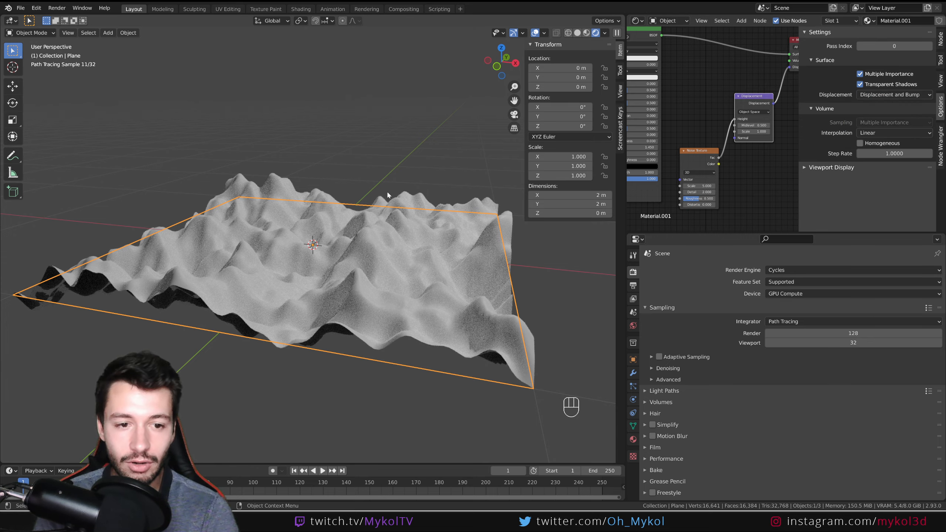
middle_click_drag(387, 191, 530, 254)
Step: Alternate the displacement method between Displacement Only and Displacement and Bump to compare surface detail, ending on Displacement and Bump
left_click(894, 95)
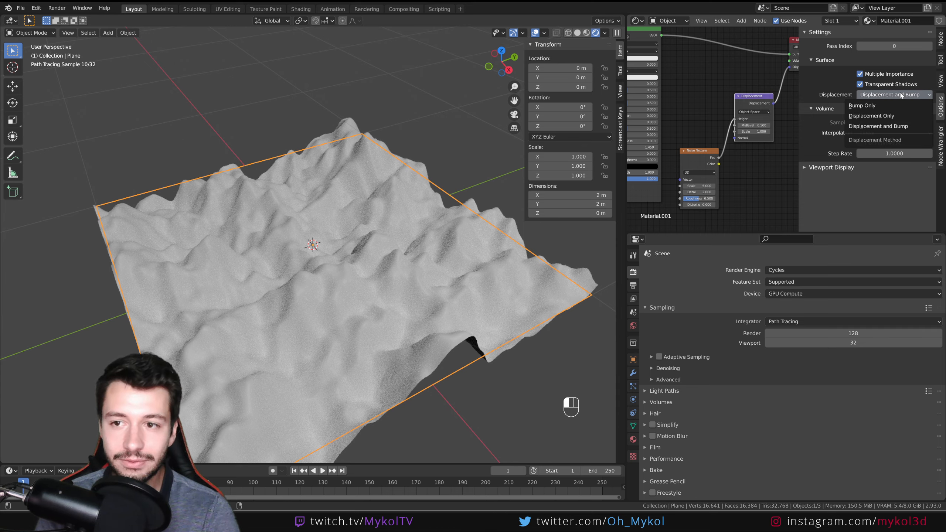
left_click(893, 118)
left_click(893, 94)
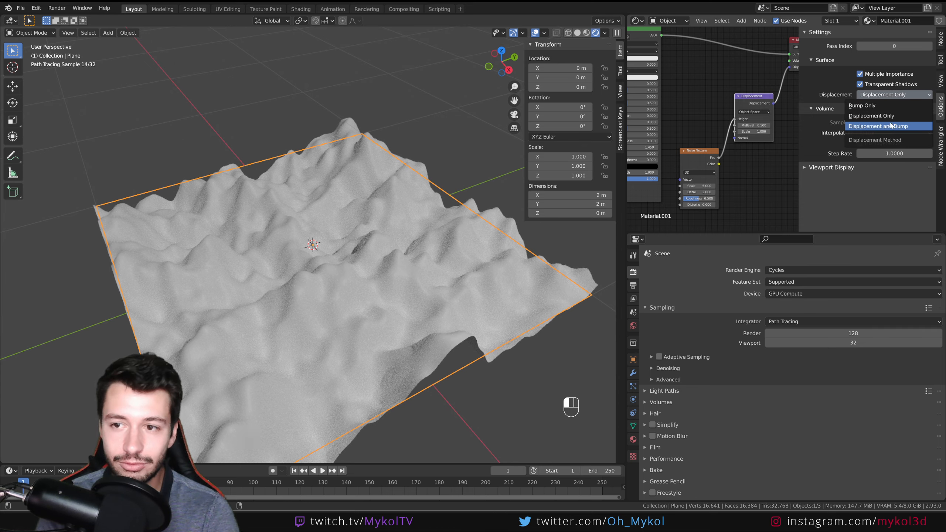
left_click(890, 126)
middle_click_drag(467, 288, 491, 268)
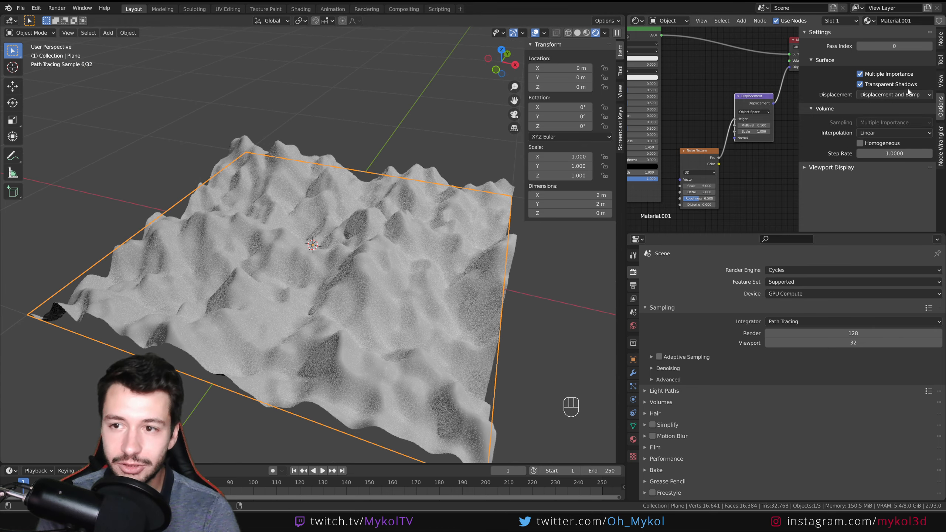
left_click(893, 95)
left_click(895, 119)
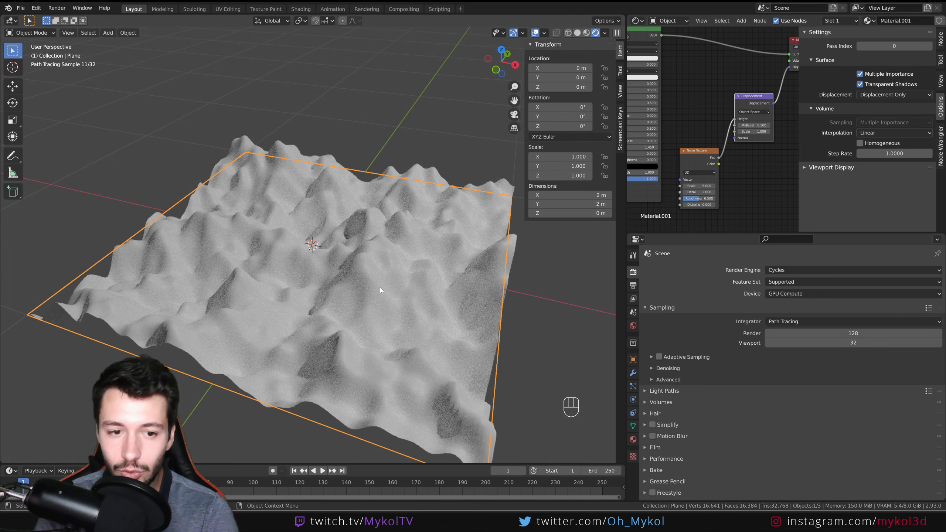
left_click(894, 95)
left_click(890, 126)
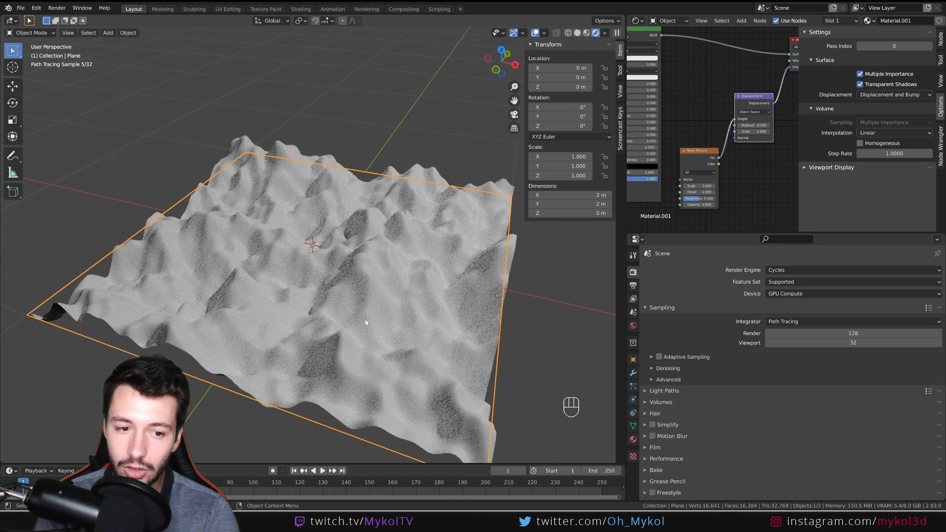
left_click(875, 95)
left_click(873, 116)
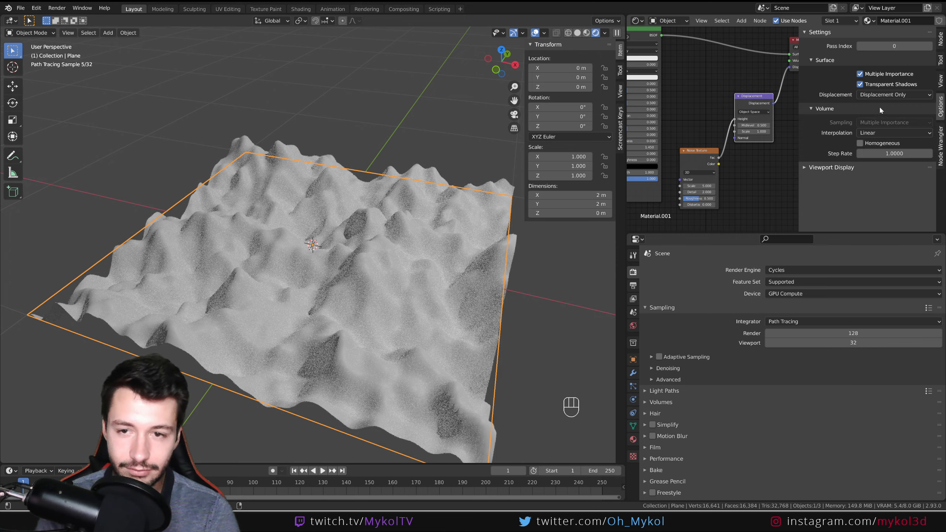
left_click(882, 95)
left_click(887, 127)
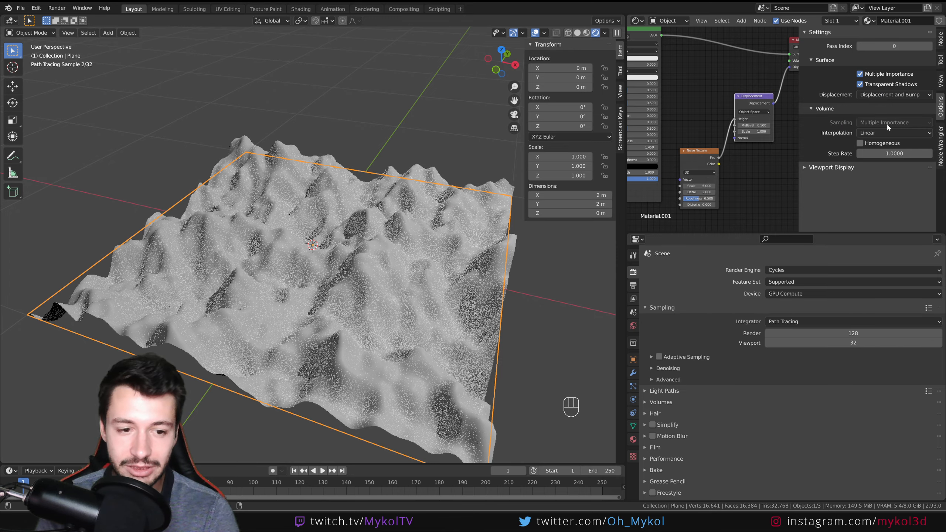
Step: Compare the plane in solid and rendered shading from several angles, resuming the viewport render when it is paused
middle_click_drag(368, 268, 309, 266)
left_click(577, 33)
middle_click_drag(410, 261, 372, 253)
left_click(607, 32)
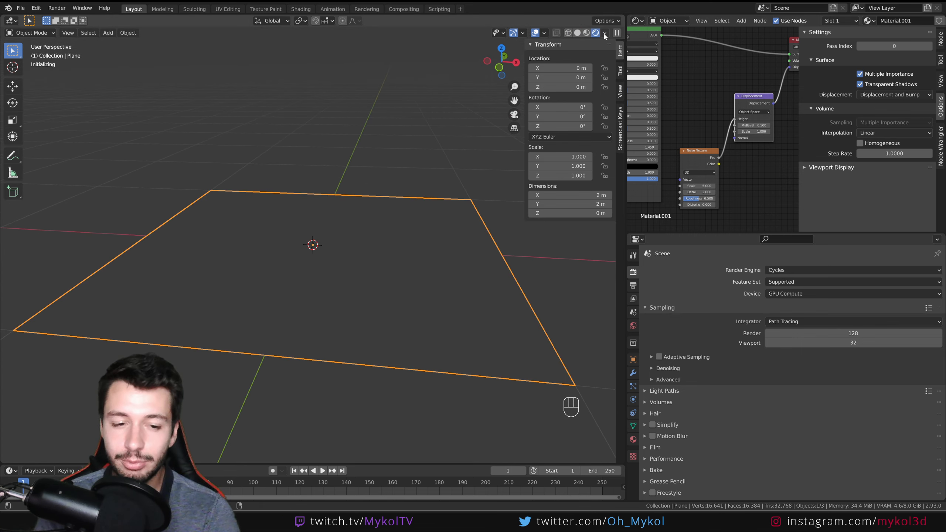
mouse_move(406, 300)
middle_mouse_down()
mouse_move(421, 269)
mouse_move(472, 259)
middle_mouse_up()
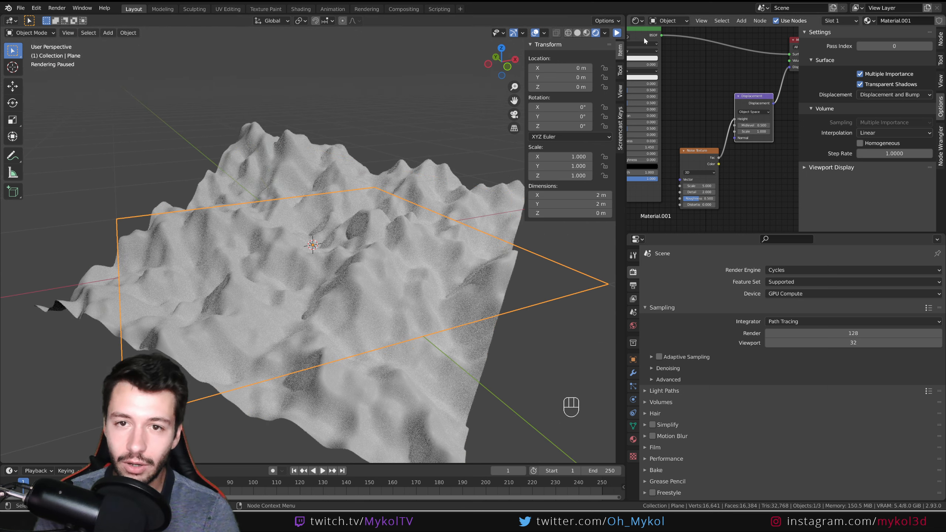
left_click(617, 33)
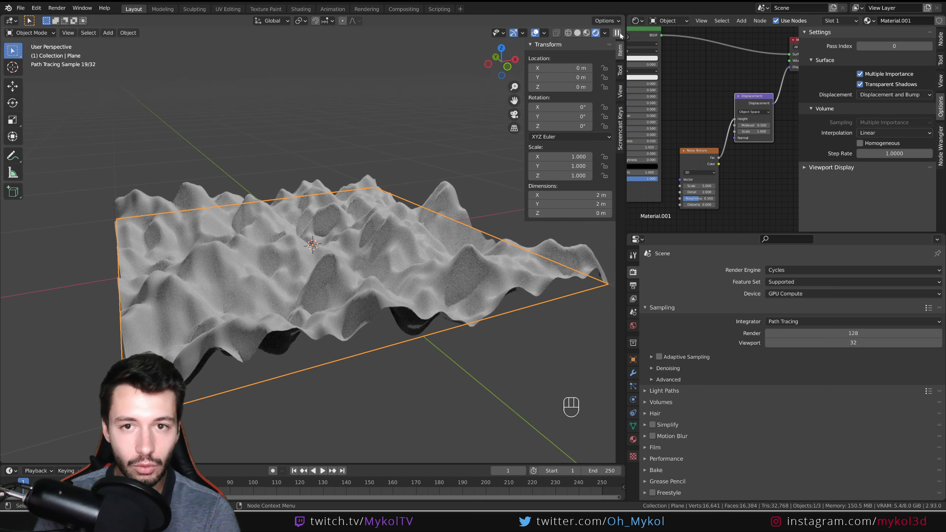
middle_click_drag(387, 283, 325, 276)
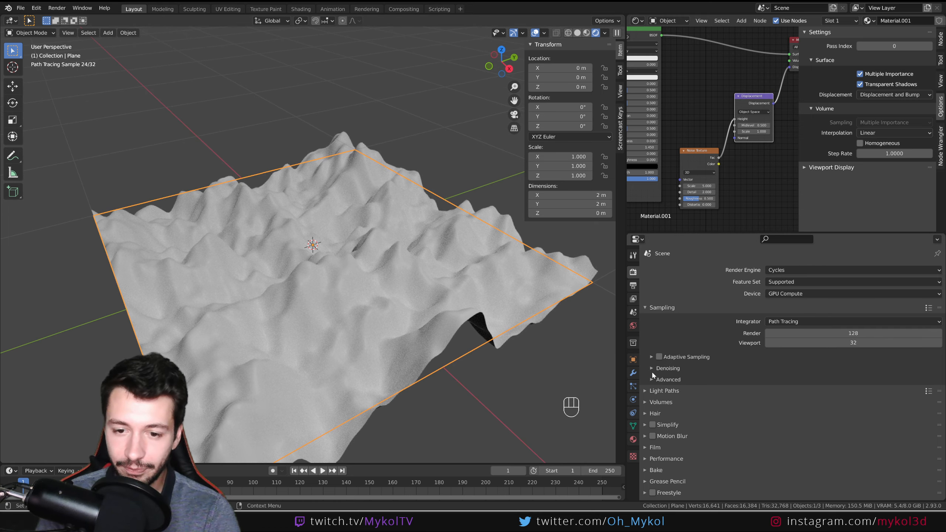
Step: Enable Adaptive Sampling for the Cycles render
left_click(658, 359)
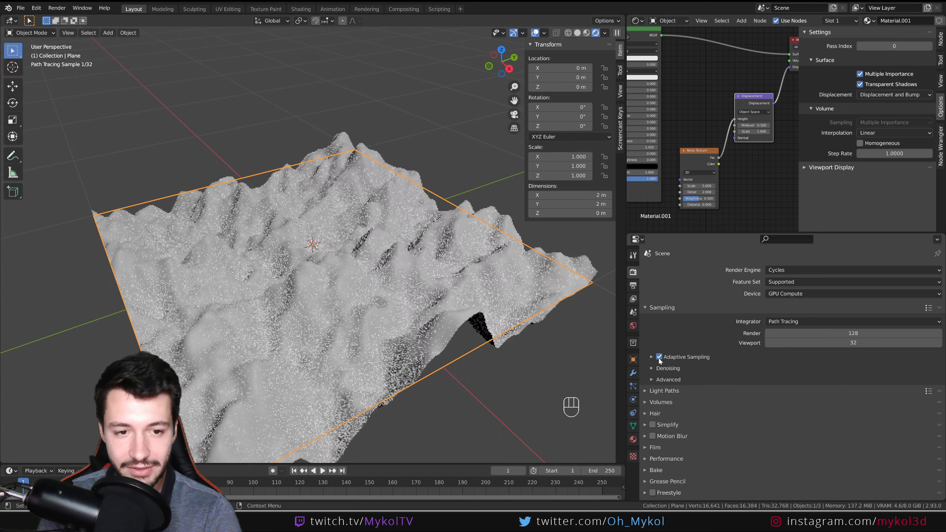
Step: Enable viewport denoising with the Automatic denoiser and check the terrain from another side
left_click(650, 368)
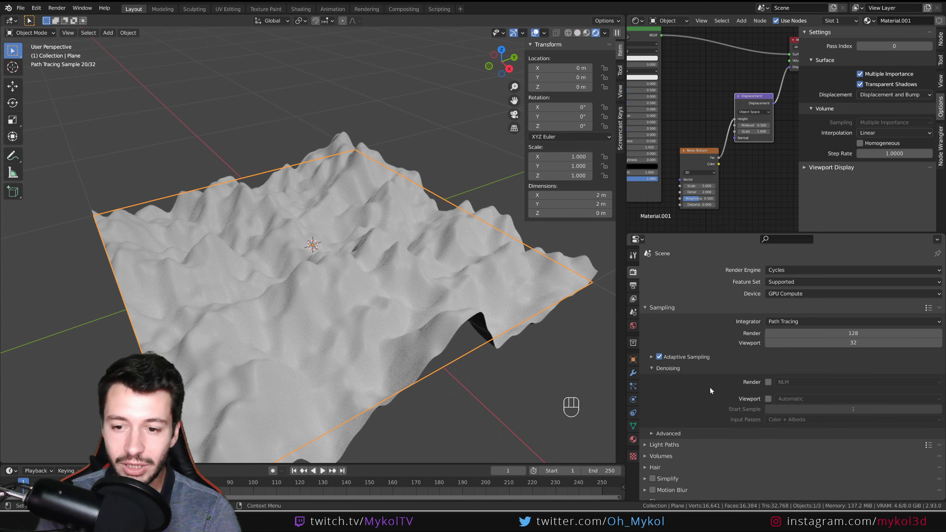
left_click(767, 399)
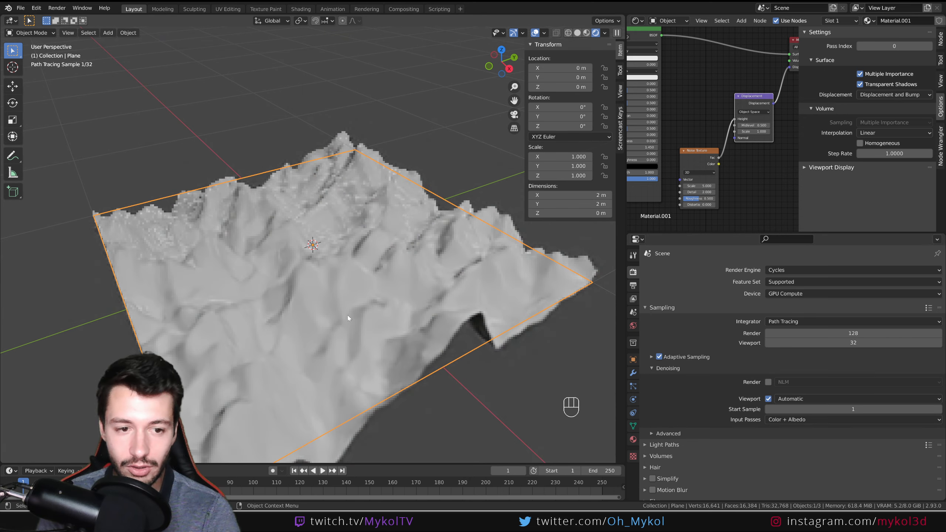
middle_click_drag(369, 337, 402, 339)
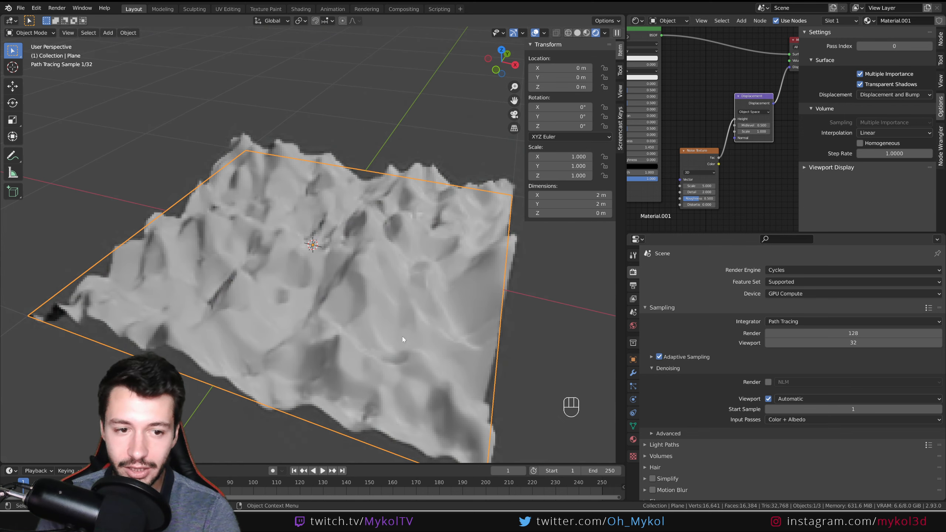
Step: Compare the denoised terrain with Displacement Only, then return the material's displacement method to Displacement and Bump
left_click(871, 96)
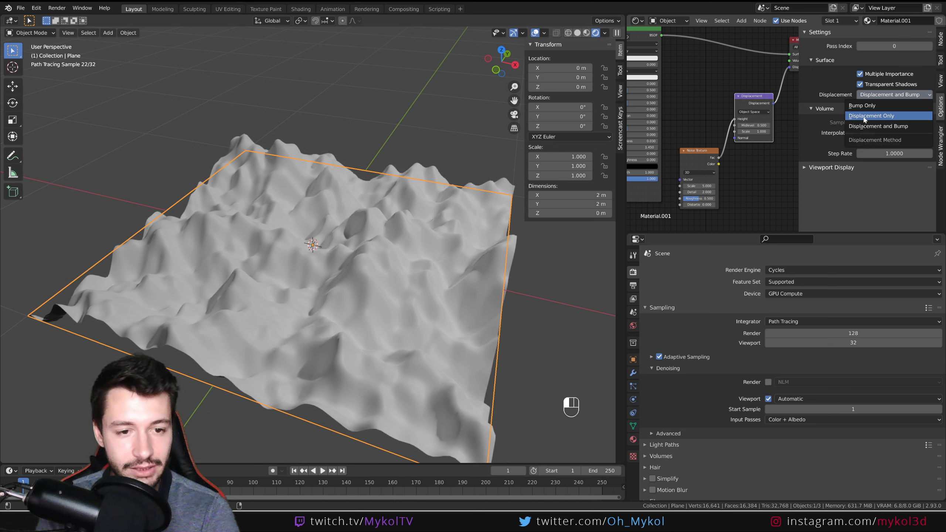
left_click(863, 116)
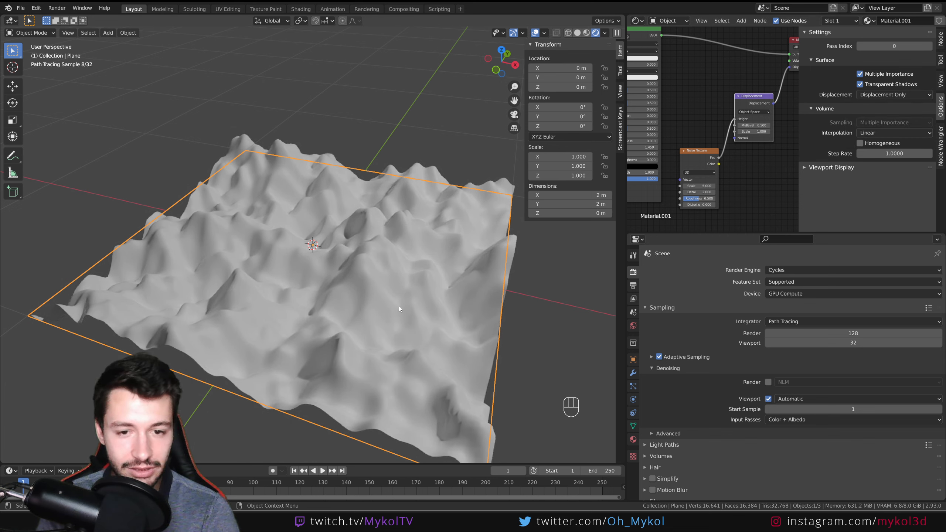
left_click(891, 96)
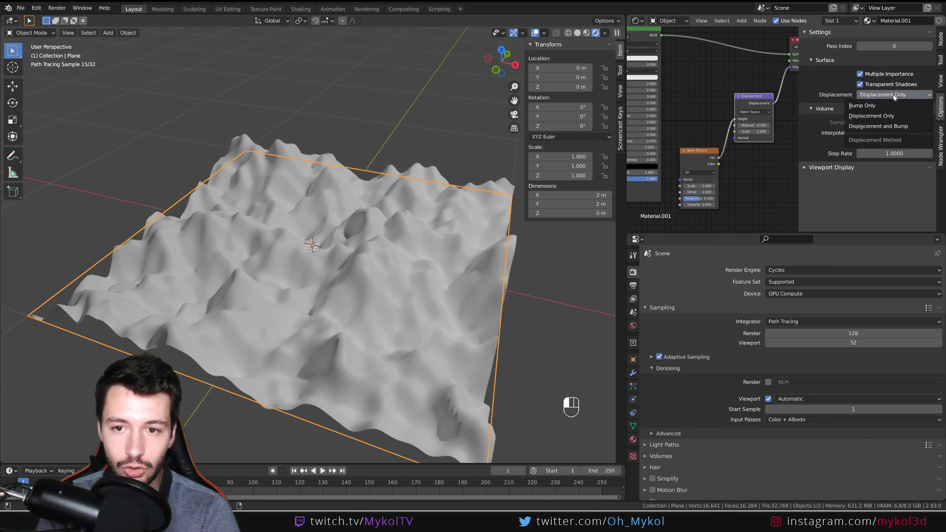
left_click(888, 126)
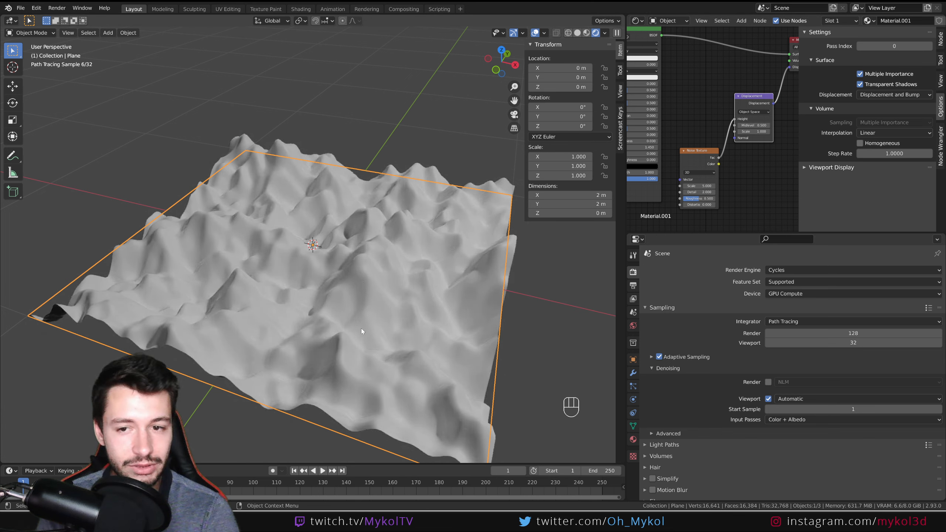
Step: Set the Noise Texture node's Scale to 1 and inspect the plane's displacement
scroll(723, 127, "up", 5)
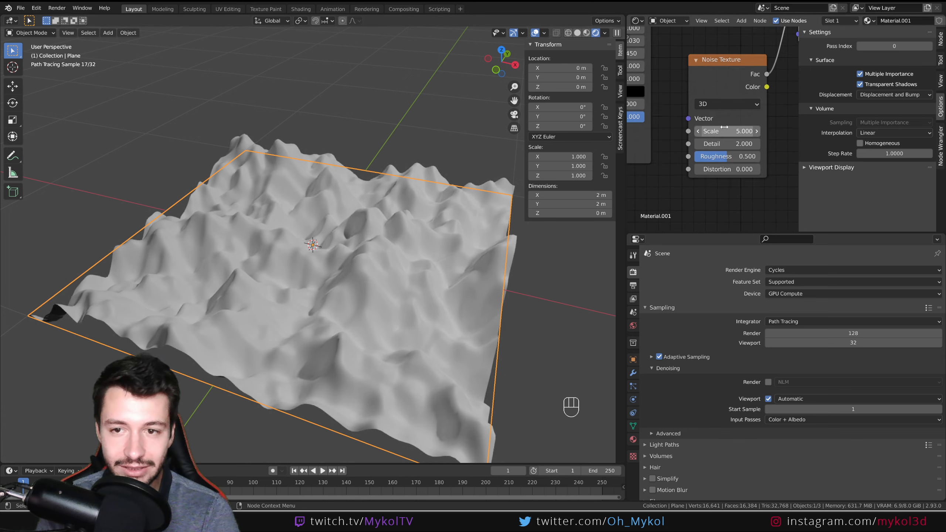
left_click(724, 127)
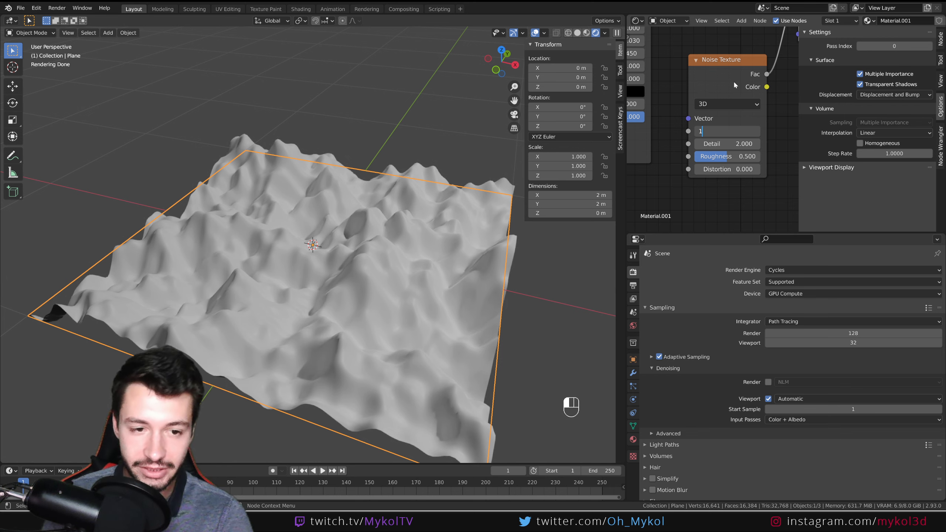
key("Return")
middle_click_drag(301, 278, 354, 268)
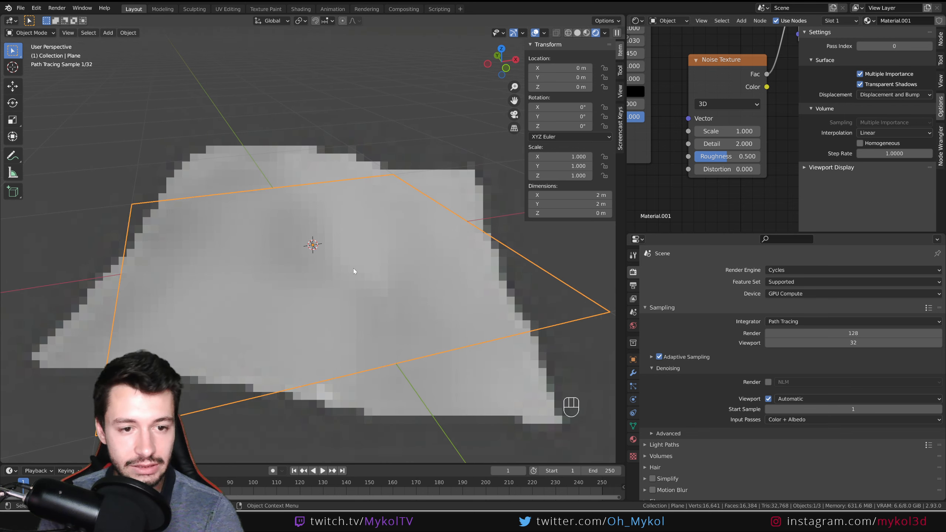
Step: Set the Noise Texture node's Scale to 15 and inspect the plane from several angles
left_click(726, 131)
type("1.0")
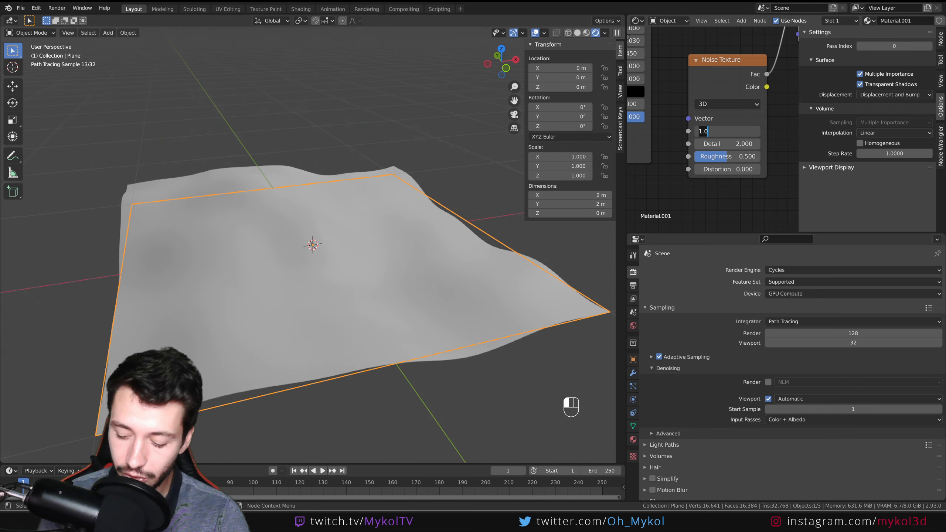
key("Return")
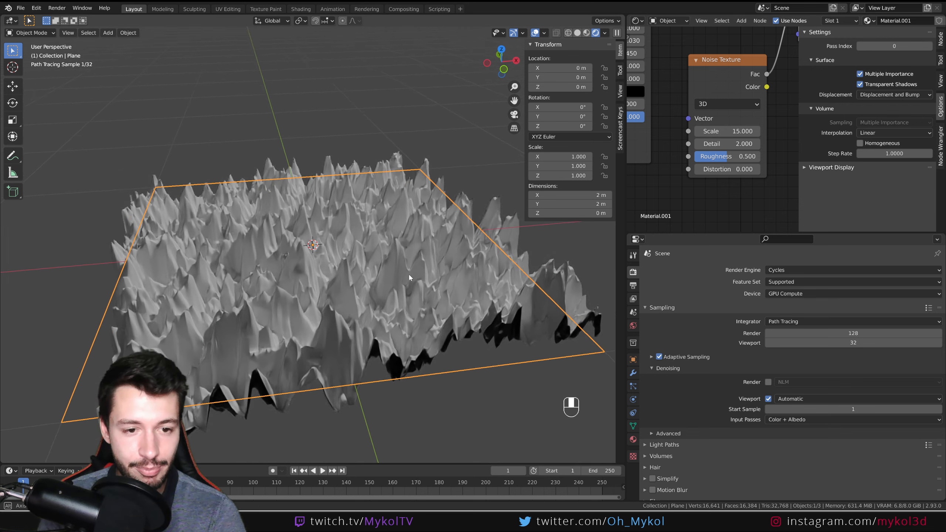
middle_click_drag(408, 273, 389, 300)
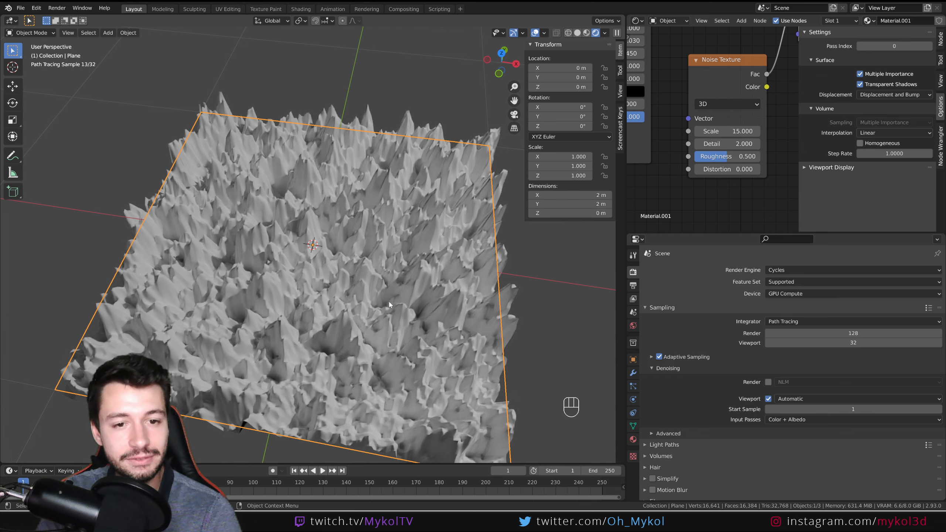
middle_click_drag(378, 331, 385, 316)
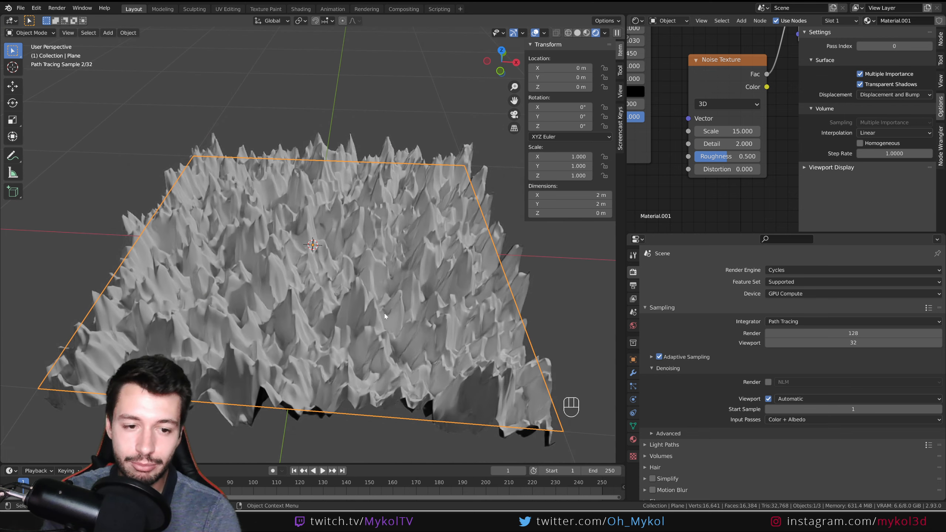
Step: Try Displacement Only on the spiky plane for comparison, then restore Displacement and Bump
left_click(891, 96)
left_click(880, 116)
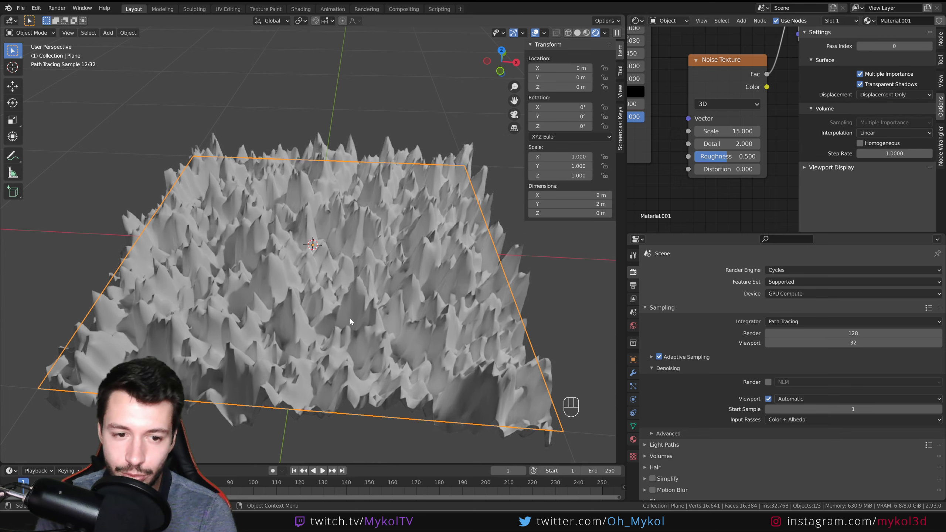
left_click(884, 95)
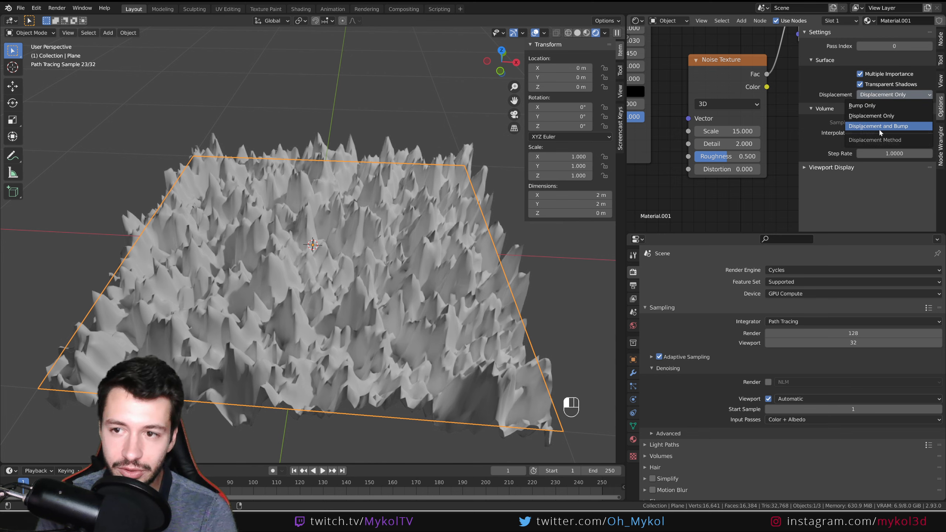
left_click(882, 127)
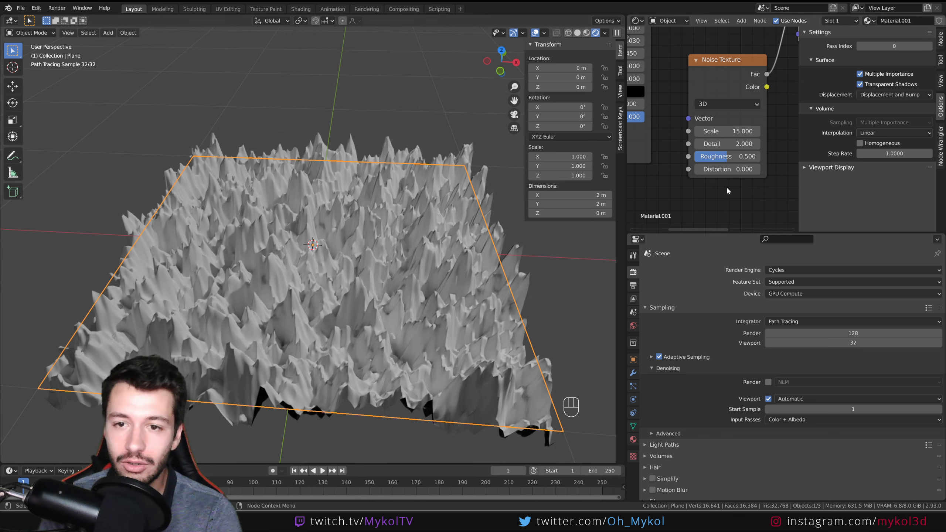
Step: Delete the displaced plane and add a UV sphere in its place
scroll(729, 183, "down", 3)
middle_click_drag(761, 123, 681, 177)
middle_click_drag(714, 149, 679, 202)
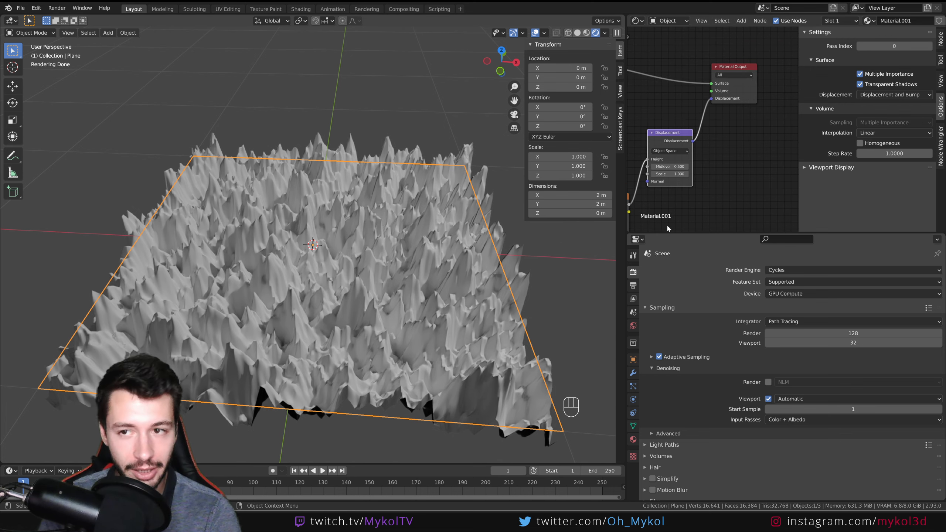
scroll(392, 278, "down", 4)
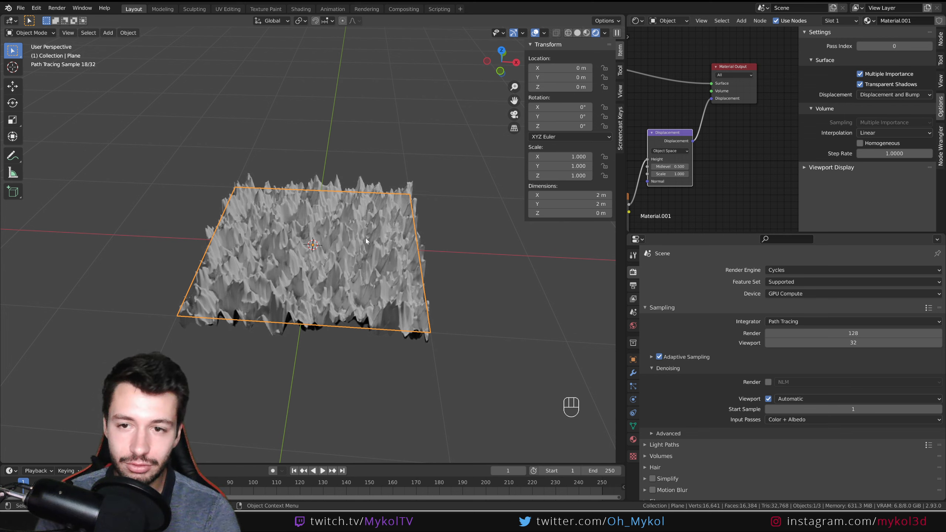
key("Delete")
key("shift+a")
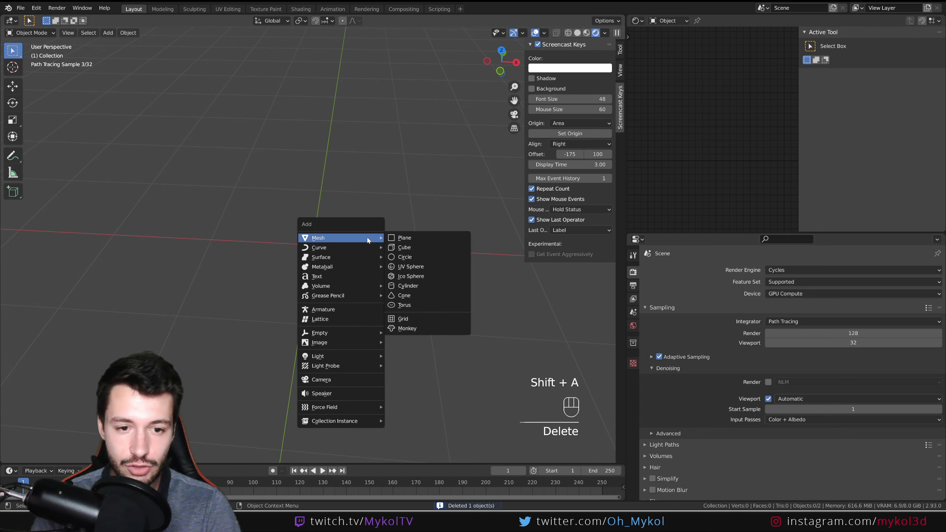
left_click(411, 266)
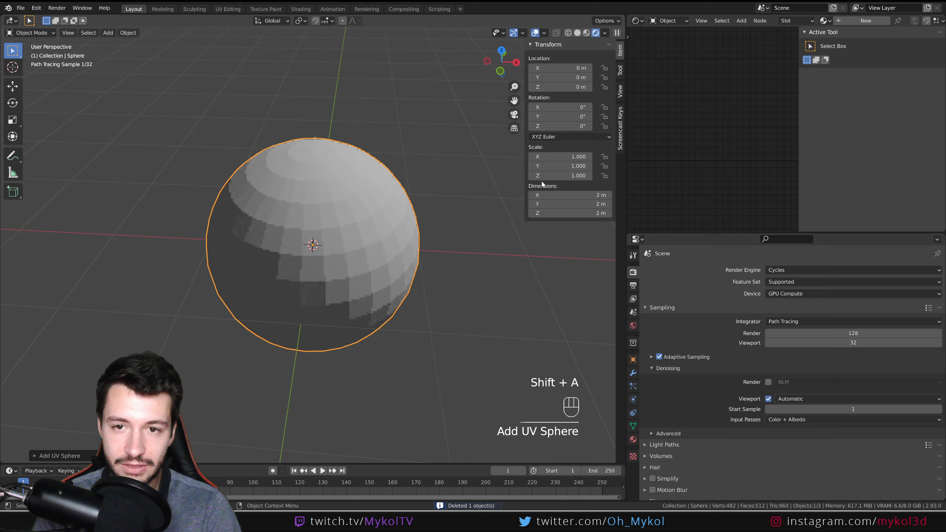
Step: Assign the existing Material.001 to the sphere and shade it smooth
left_click(823, 21)
left_click(741, 44)
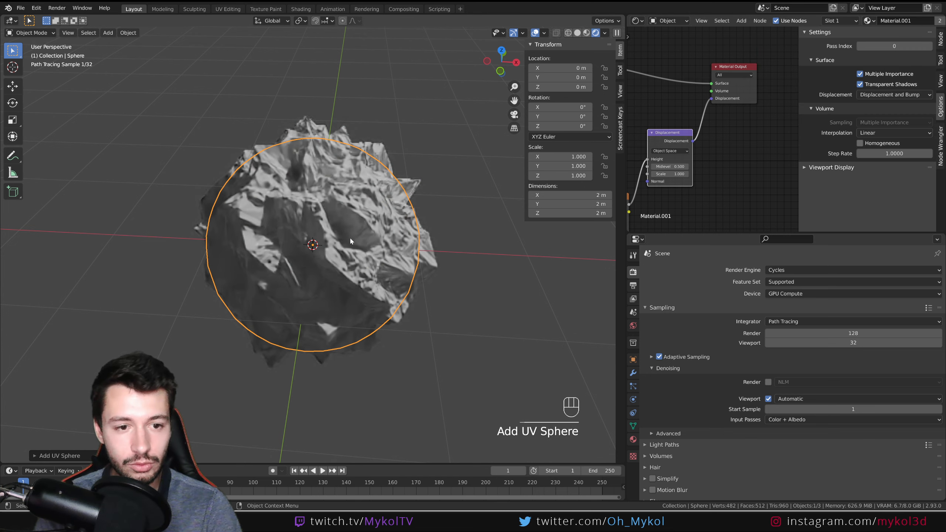
right_click(352, 233)
left_click(352, 234)
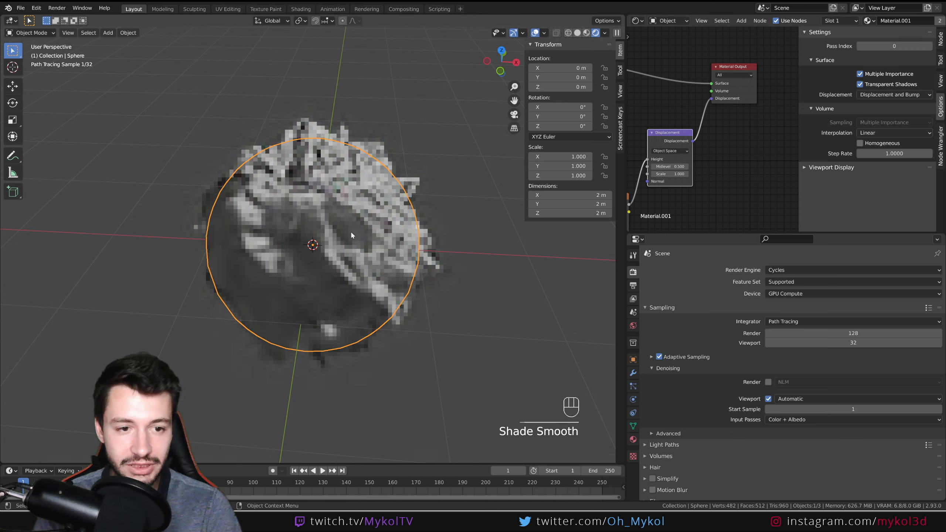
Step: Subdivide the sphere's entire mesh four times, return to Object Mode and inspect the displaced surface
key("Tab")
right_click(351, 234)
left_click(350, 233)
right_click(350, 235)
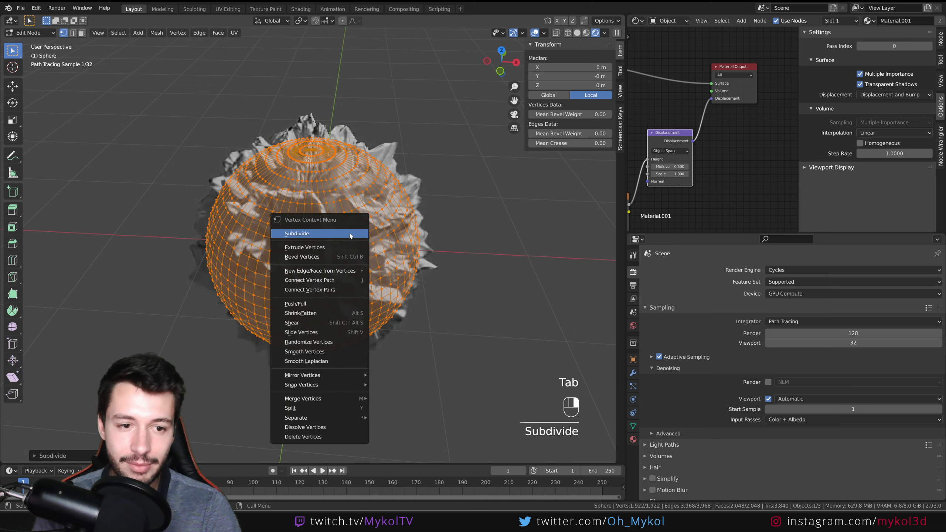
left_click(350, 234)
right_click(349, 235)
left_click(350, 234)
right_click(350, 234)
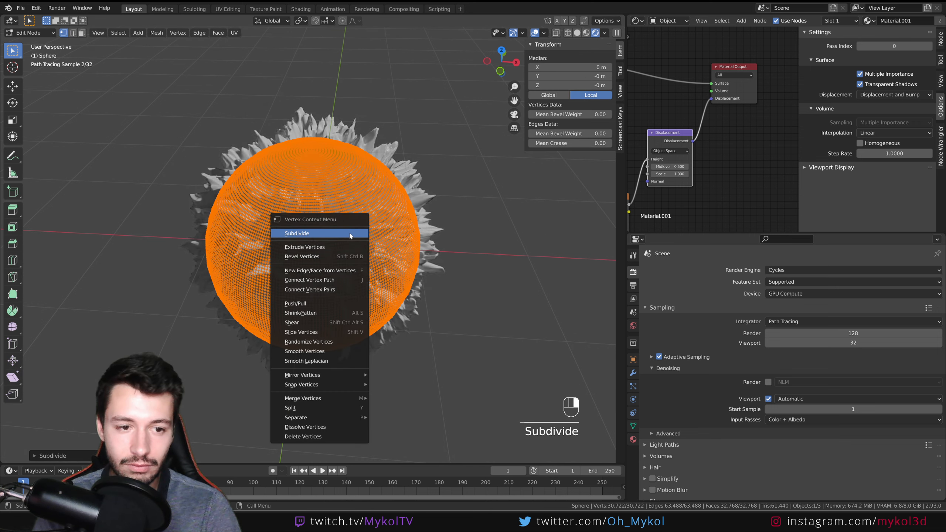
left_click(350, 233)
key("Tab")
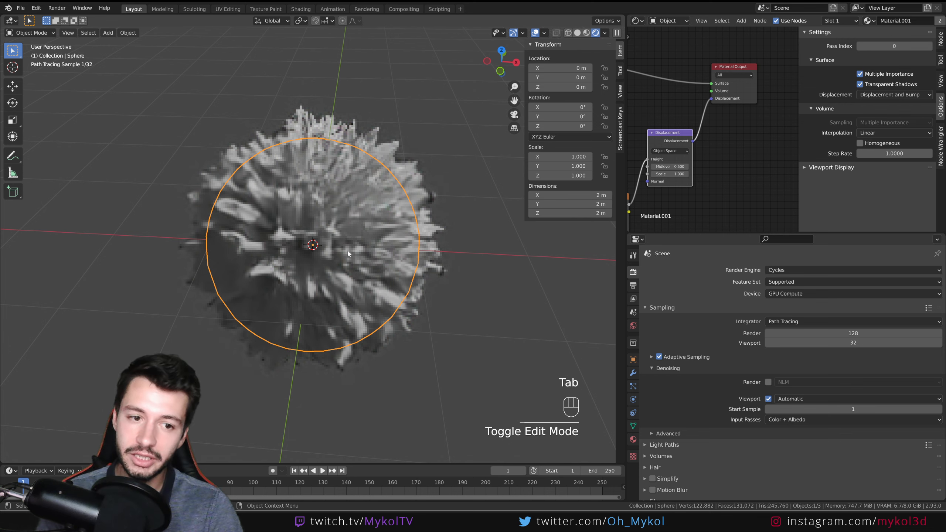
scroll(349, 281, "up", 2)
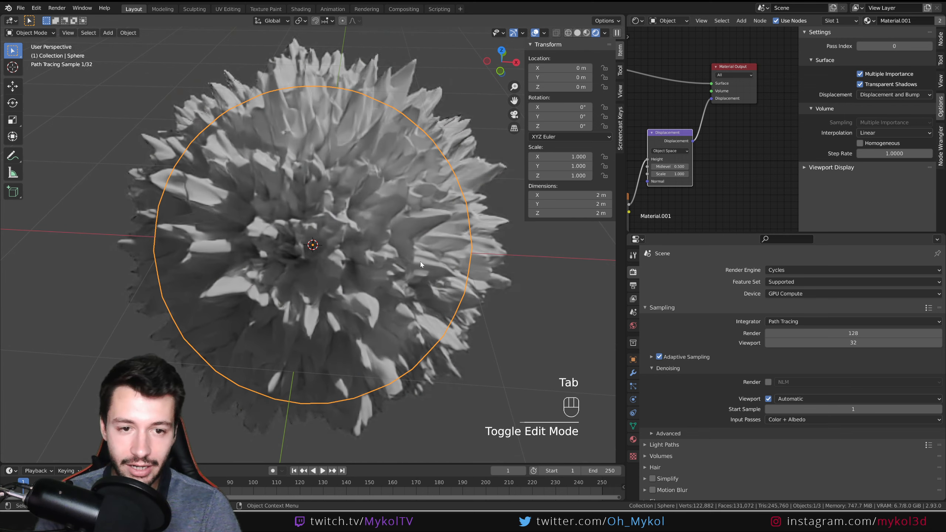
middle_click_drag(406, 261, 358, 260)
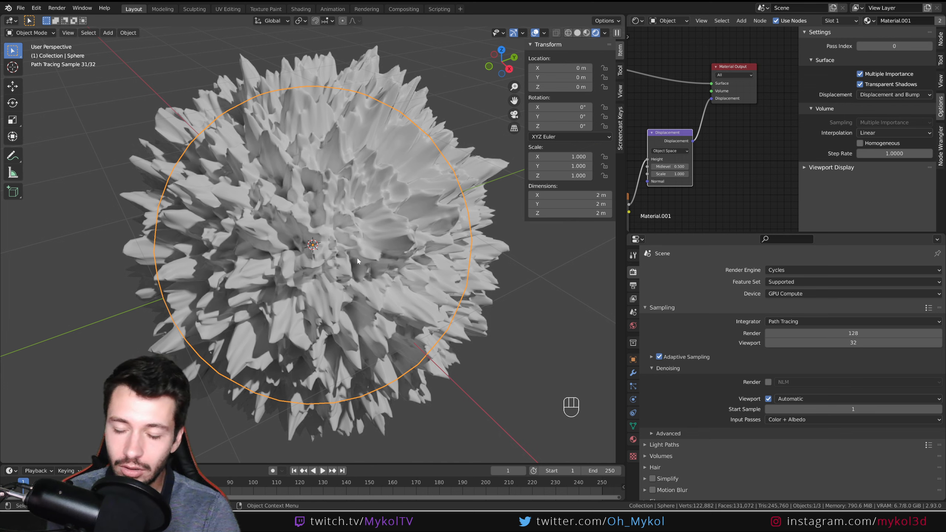
Step: Set the Noise Texture node's Scale to 5 and inspect the sphere's displacement from a lower angle
middle_click_drag(698, 203, 775, 157)
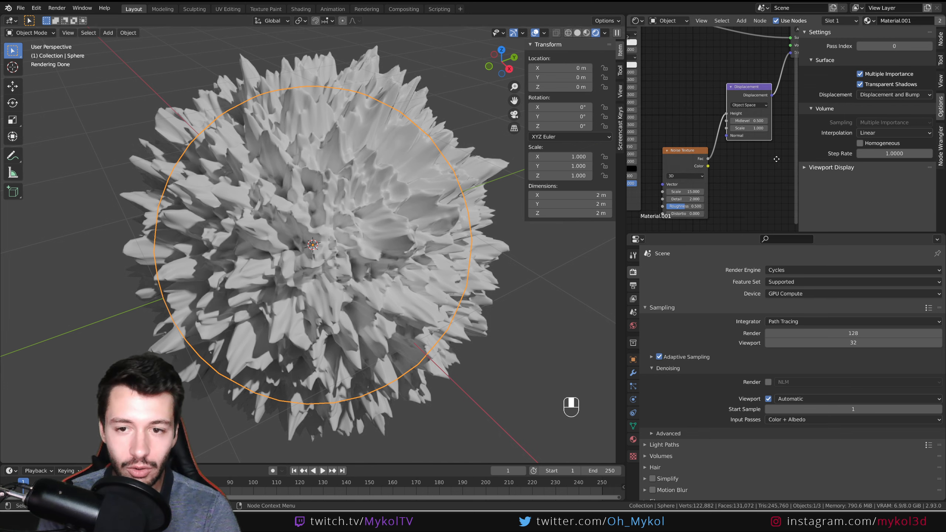
left_click(685, 170)
left_click(684, 192)
type("15.0")
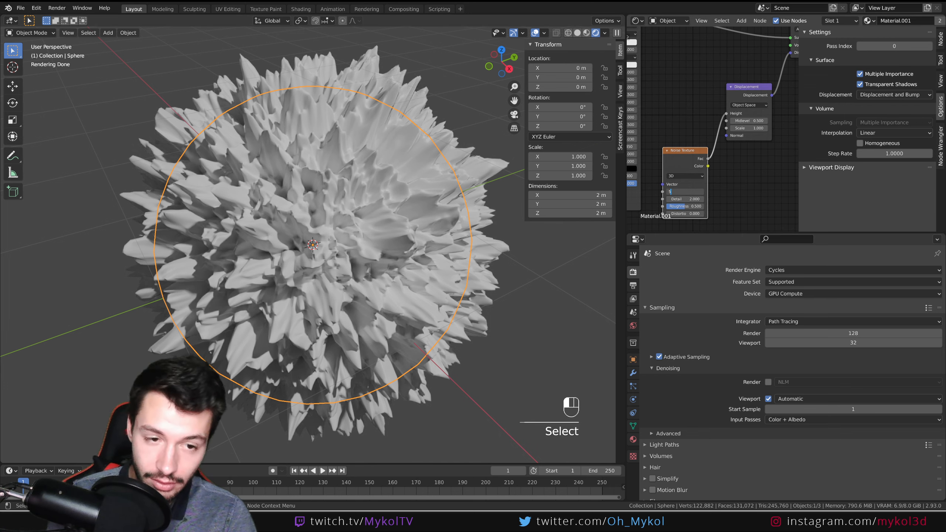
key("Return")
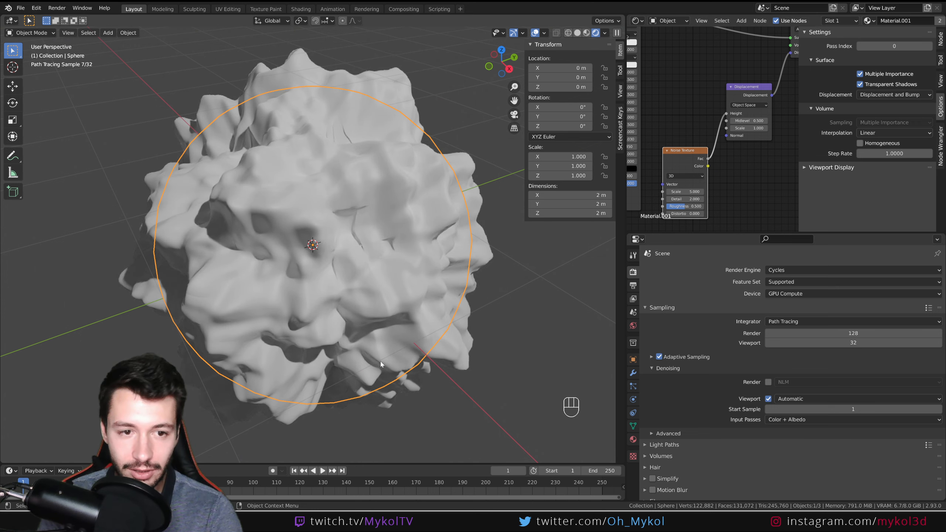
middle_click_drag(380, 362, 393, 331)
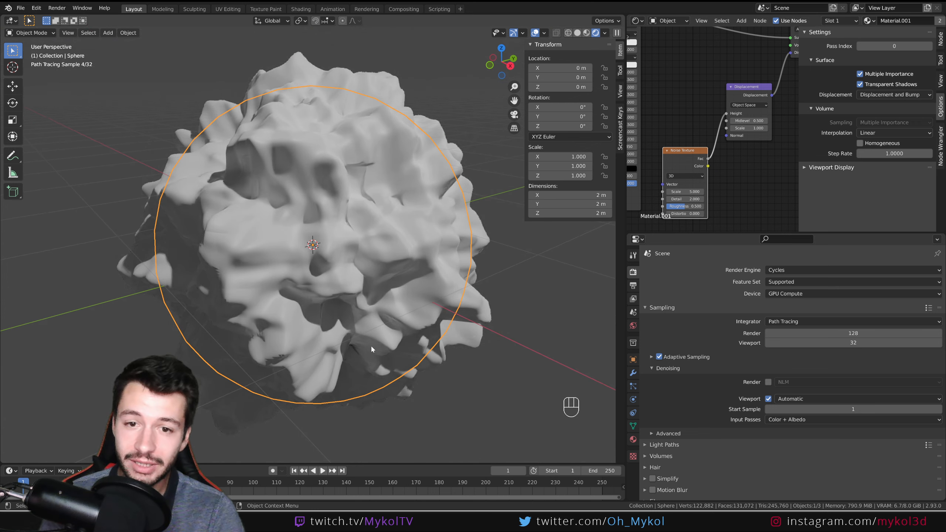
Step: Set the Noise Texture node's Scale to 10 for the sphere's material
left_click(684, 191)
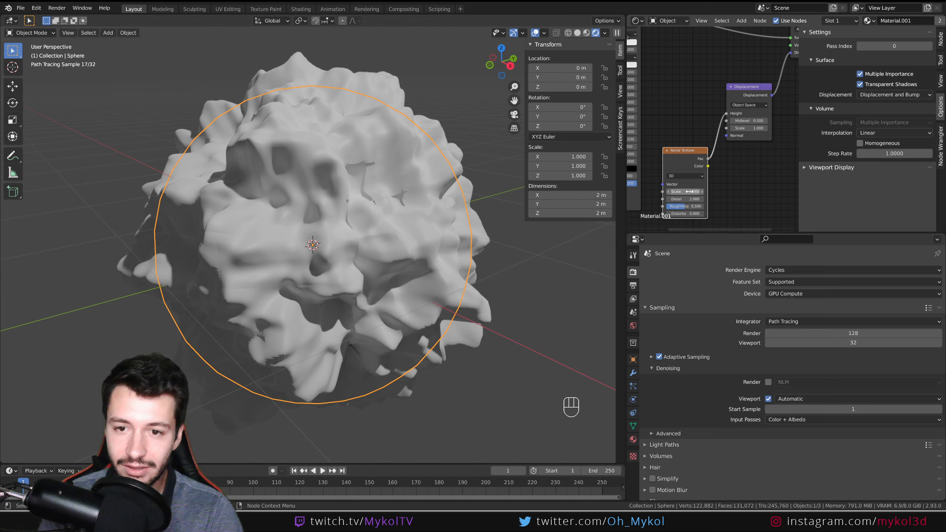
type("10")
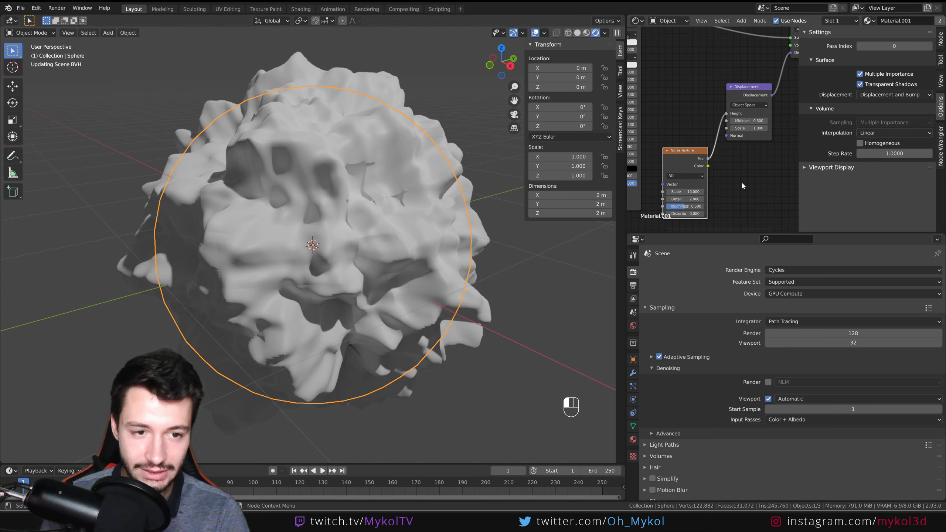
key("Return")
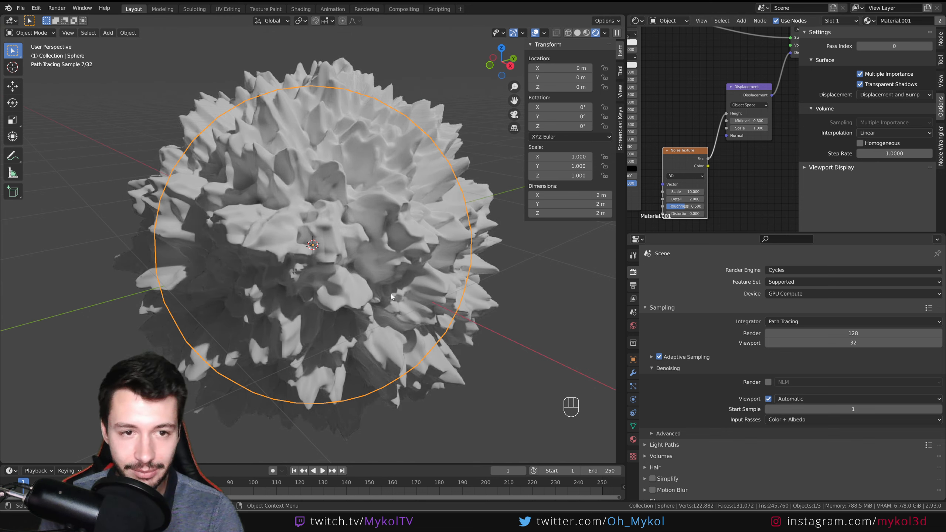
Step: Light the world with an Environment Texture as its colour, loading lebombo_4k.hdr from the Stream_Blender folder
middle_click_drag(391, 285, 346, 280)
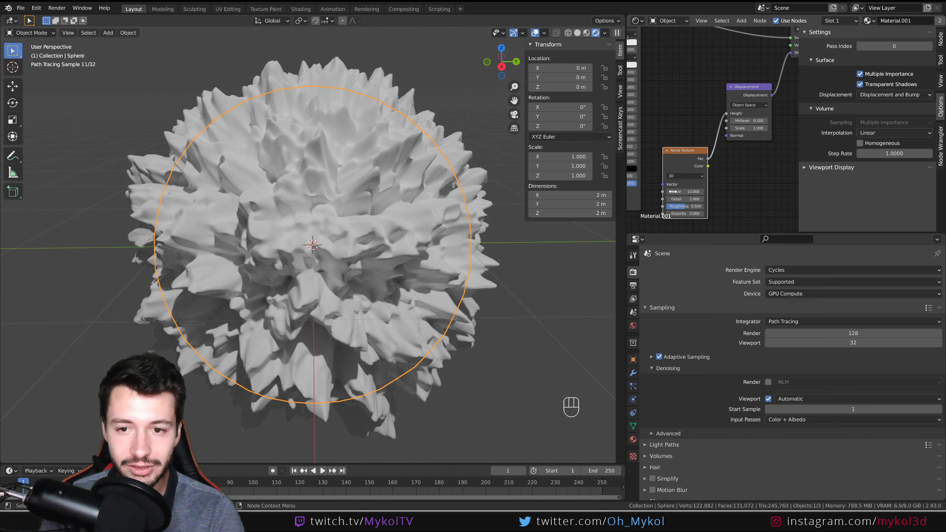
left_click(632, 325)
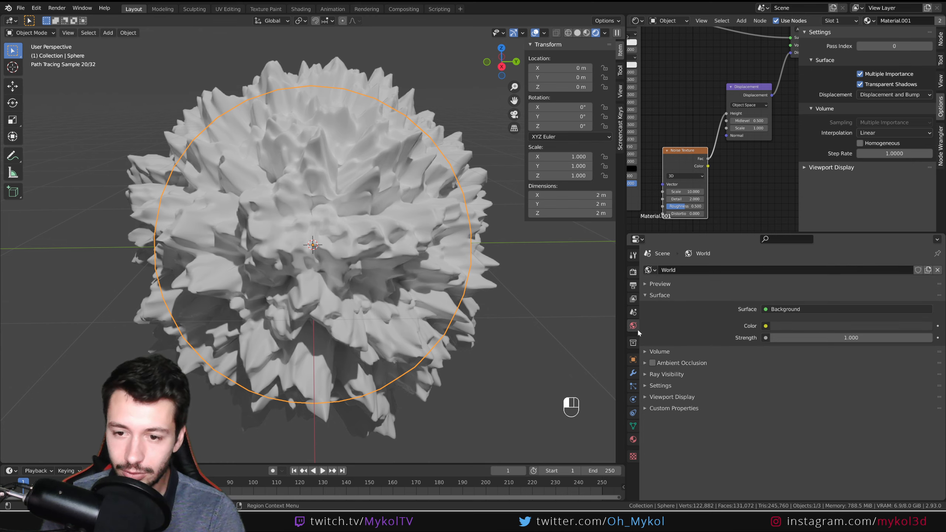
left_click(766, 326)
left_click(581, 363)
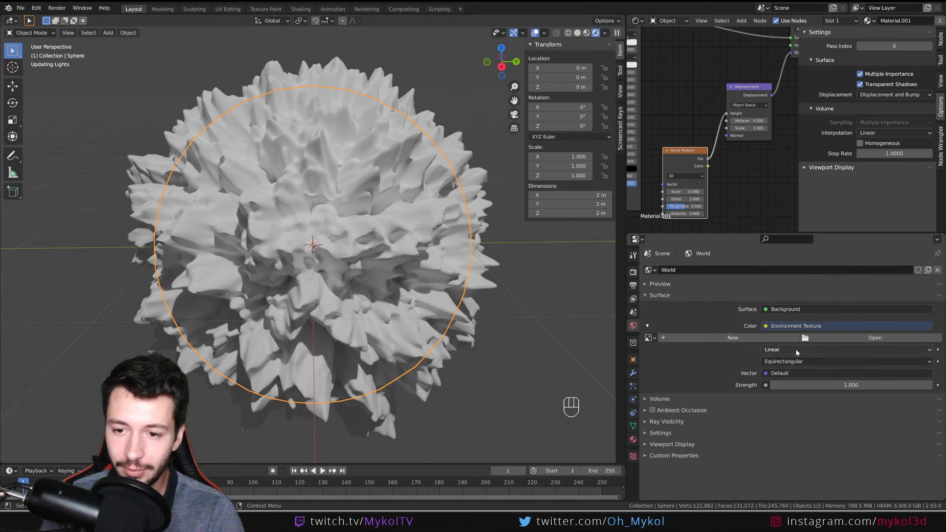
left_click(840, 339)
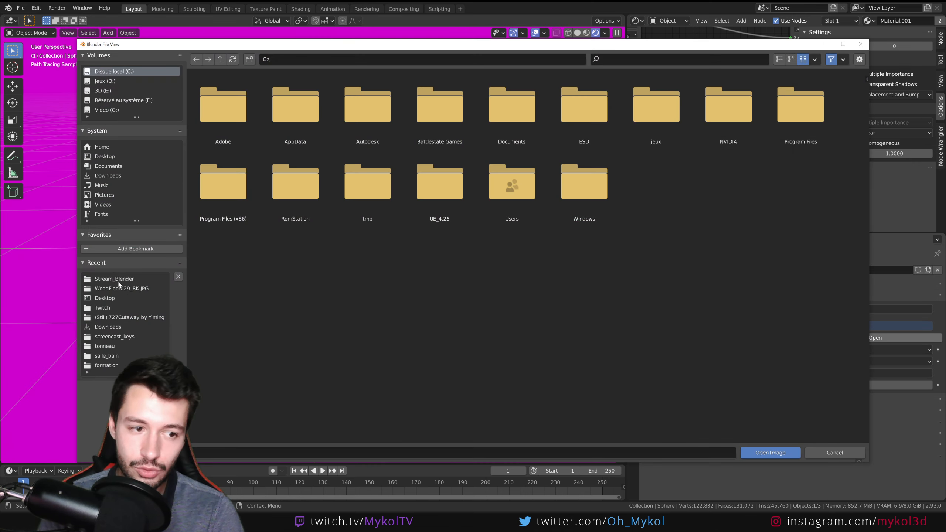
left_click(118, 283)
double_click(459, 286)
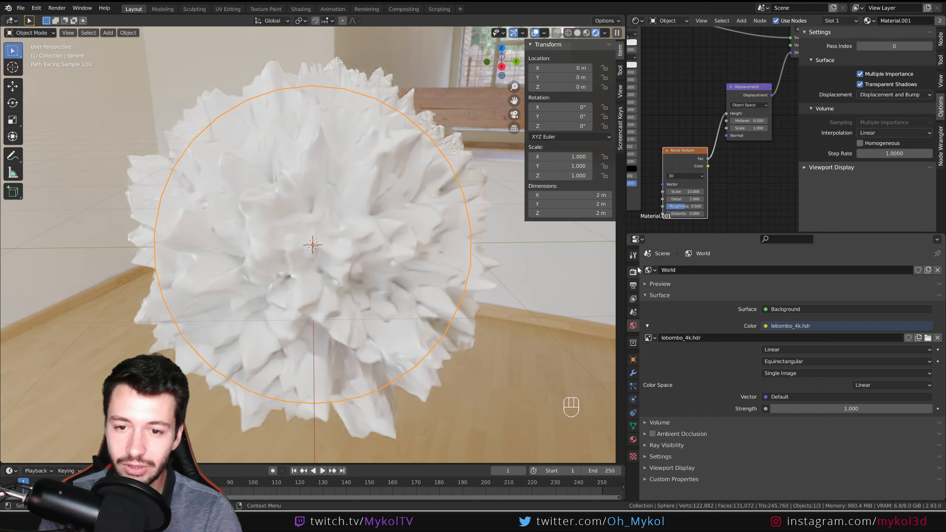
Step: Enable the Transparent film option in the render settings and deselect the sphere
left_click(633, 272)
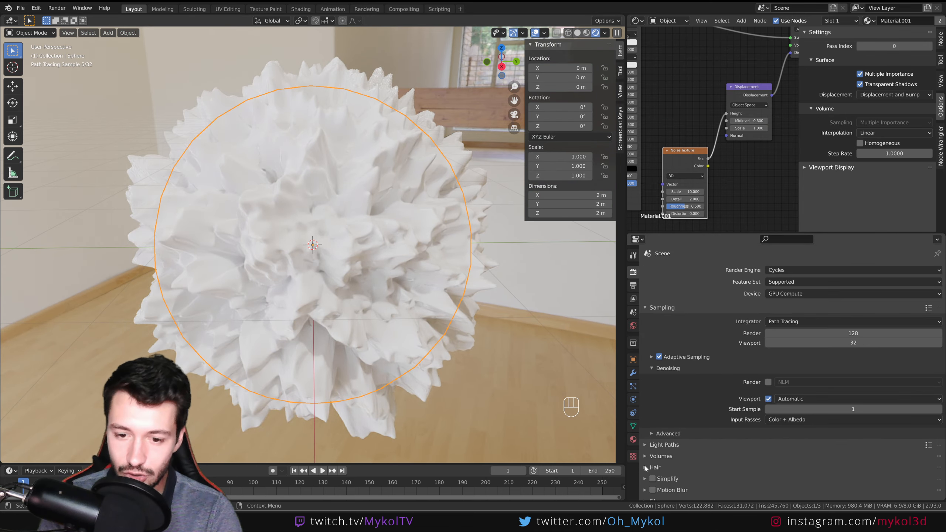
scroll(657, 464, "down", 3)
left_click(652, 452)
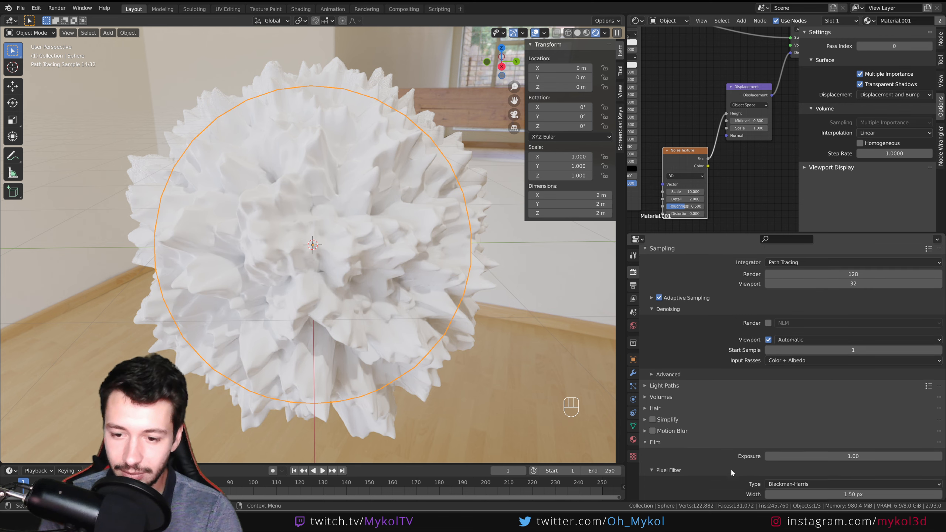
scroll(670, 479, "down", 3)
left_click(658, 479)
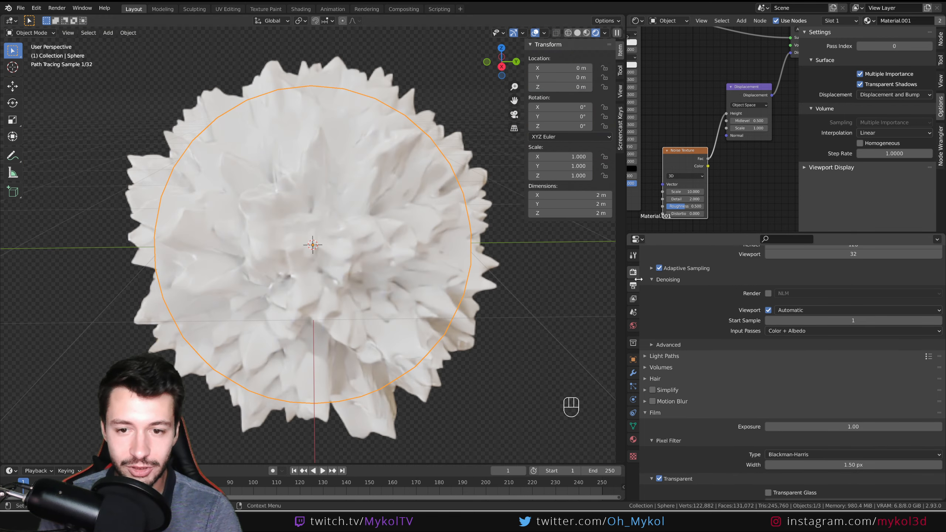
left_click(542, 296)
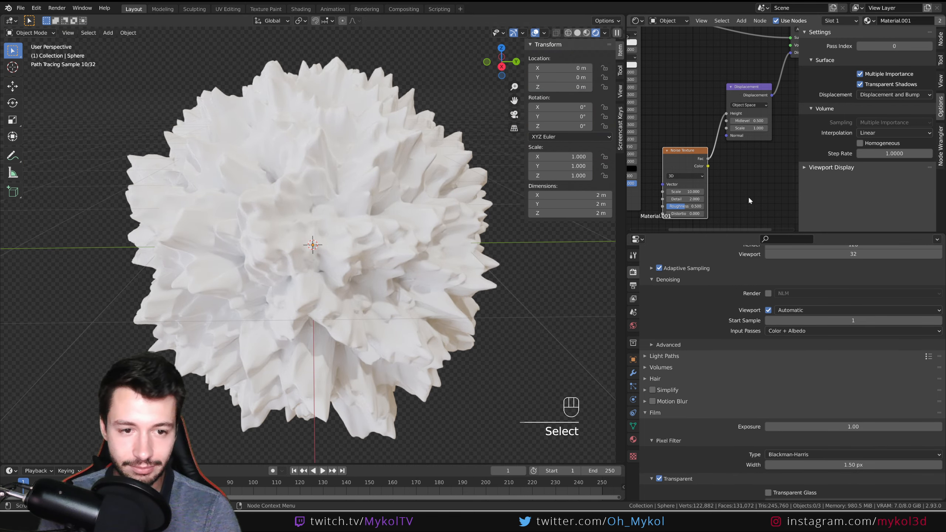
Step: Set the Noise Texture node's Detail to 0 and examine the sphere's displacement up close
middle_click_drag(734, 194, 744, 175)
double_click(695, 181)
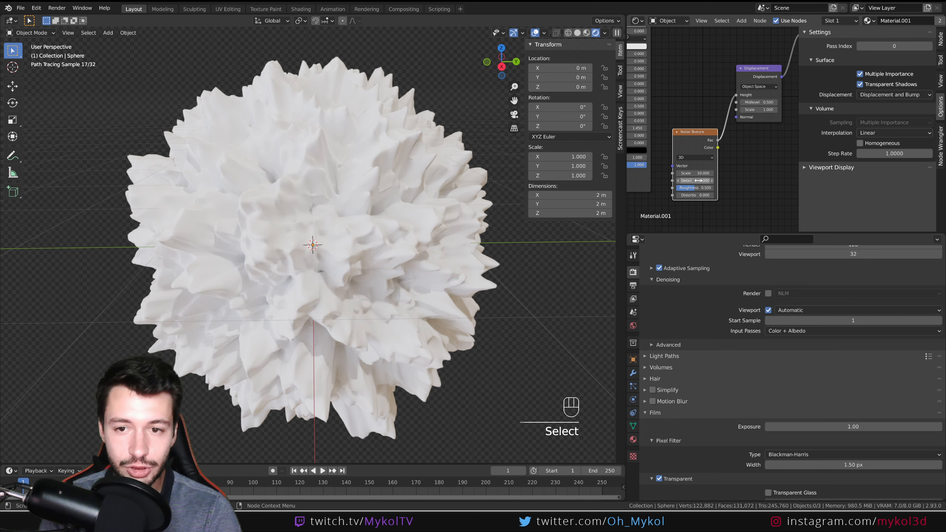
key("Return")
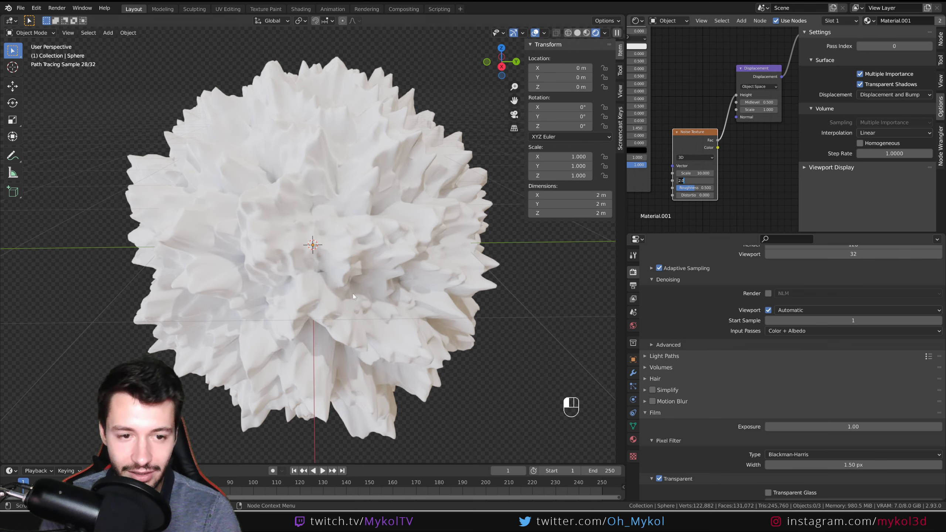
scroll(349, 266, "up", 5)
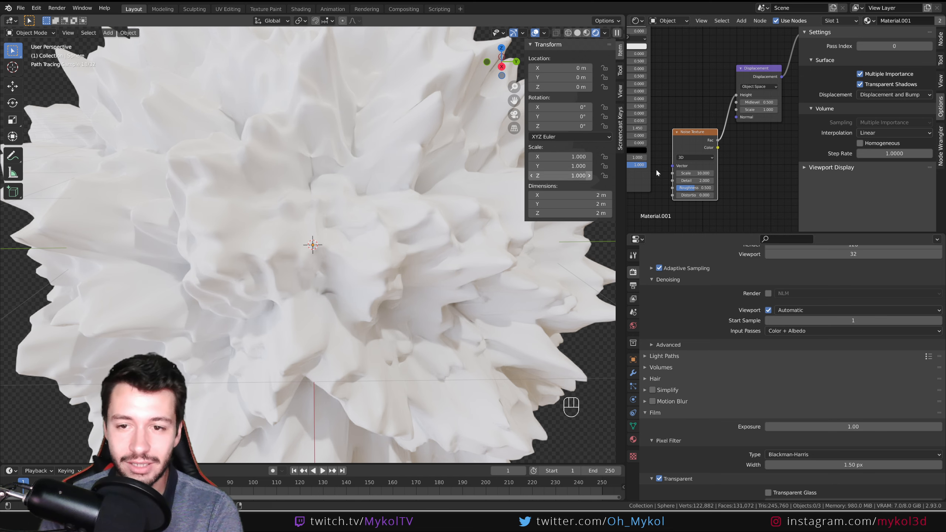
left_click(689, 180)
type("2.0")
key("Return")
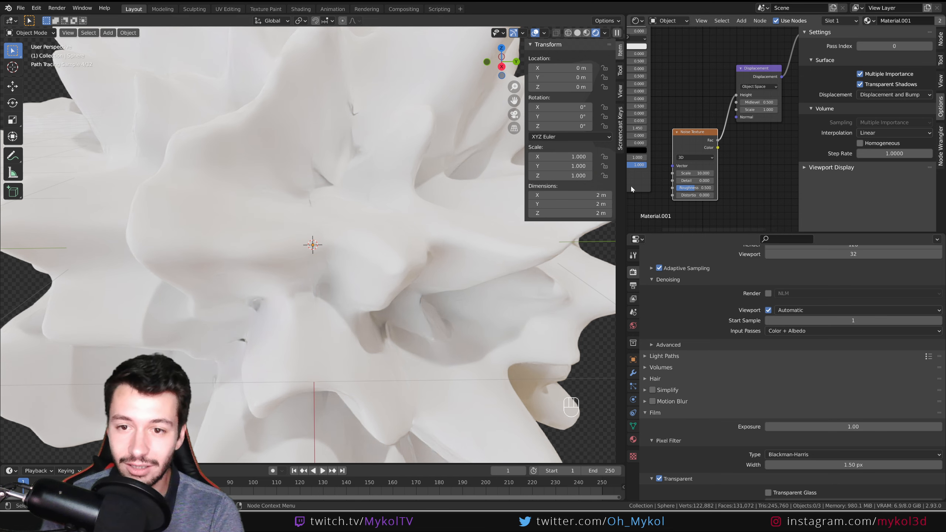
Step: Set the Noise Texture node's Detail to 15
left_click(692, 180)
type("0.0")
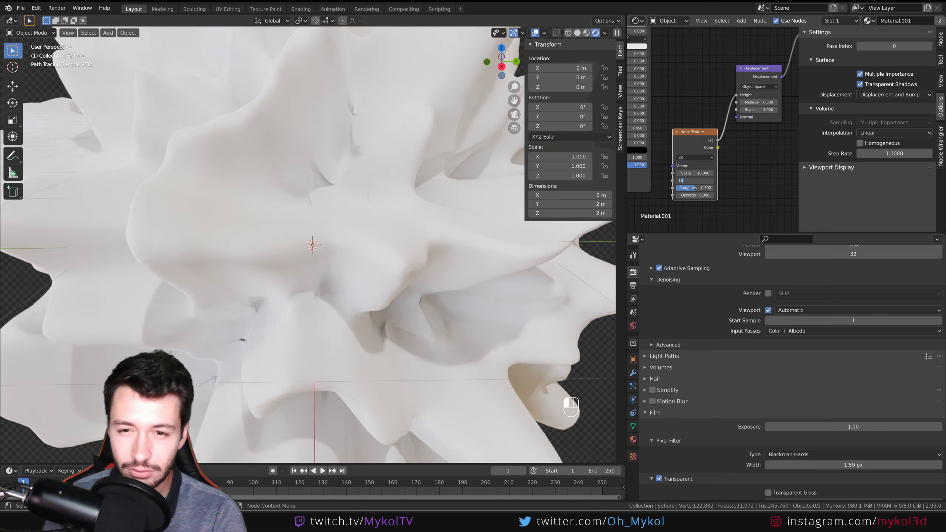
key("Return")
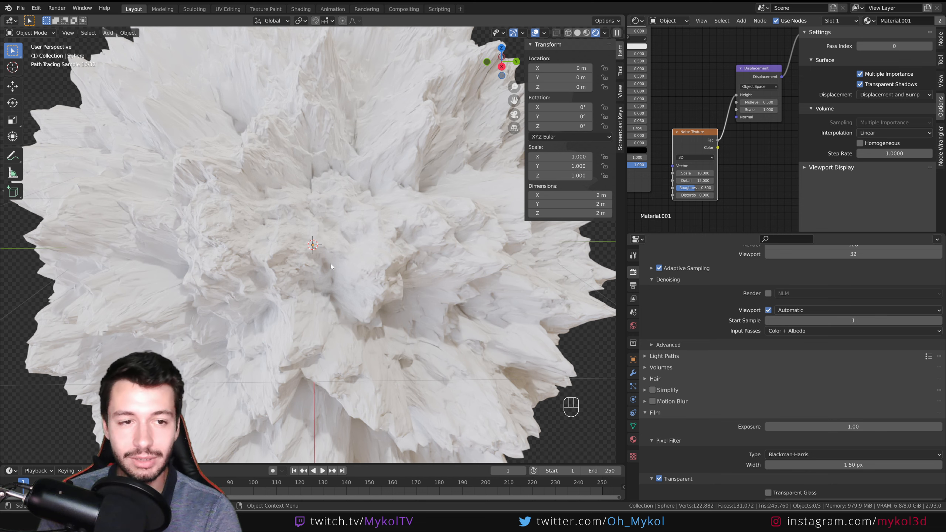
Step: Compare the material with its displacement method set to Displacement Only, and restore Displacement and Bump
left_click(881, 96)
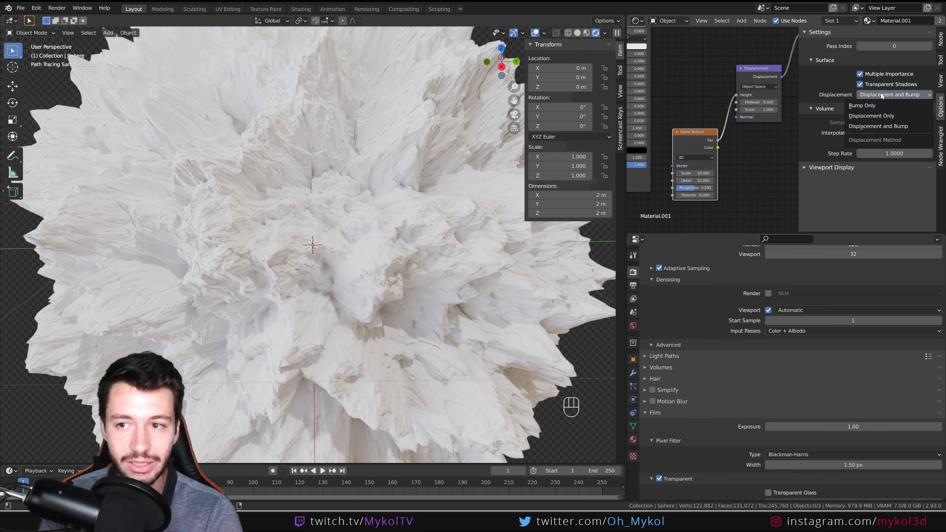
left_click(878, 116)
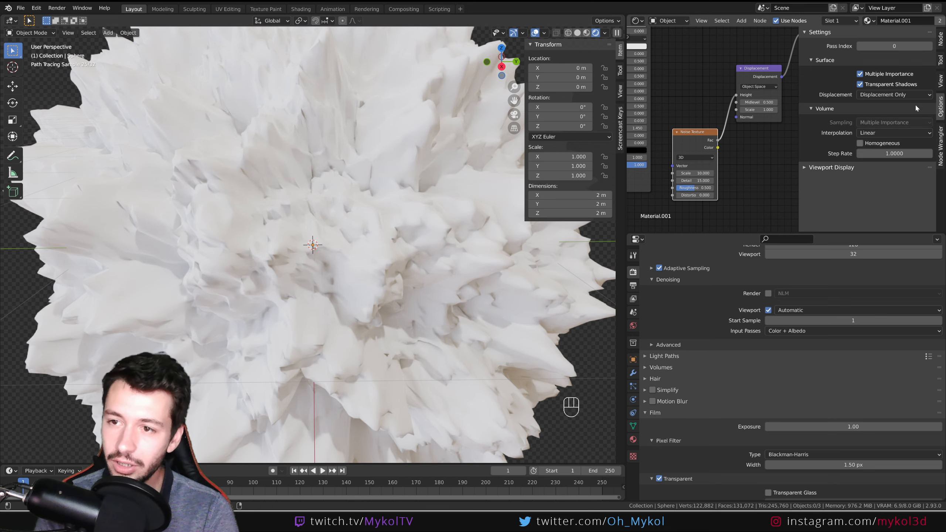
left_click(894, 94)
left_click(878, 127)
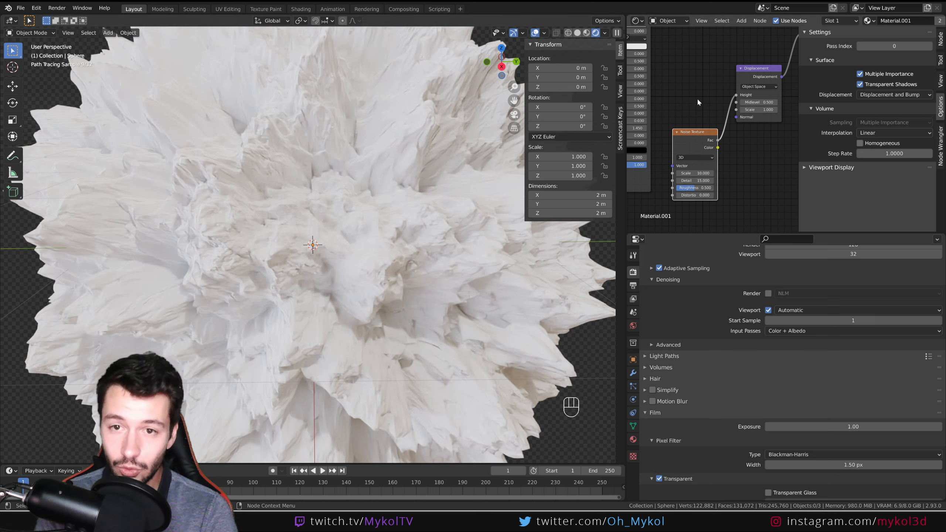
Step: Change the Principled BSDF's Base Color to a medium brown
scroll(696, 97, "down", 4)
middle_click_drag(683, 82, 759, 139)
scroll(724, 106, "up", 4)
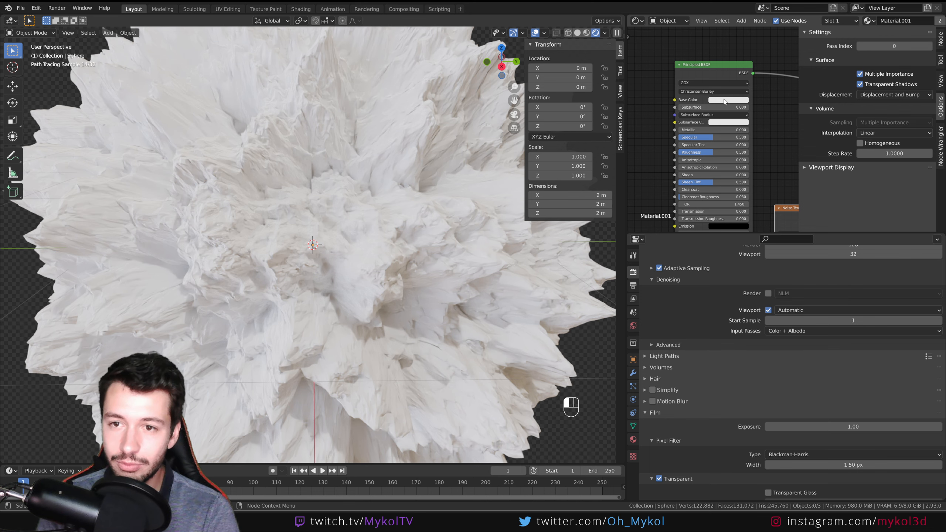
left_click(724, 101)
left_click_drag(737, 135, 766, 128)
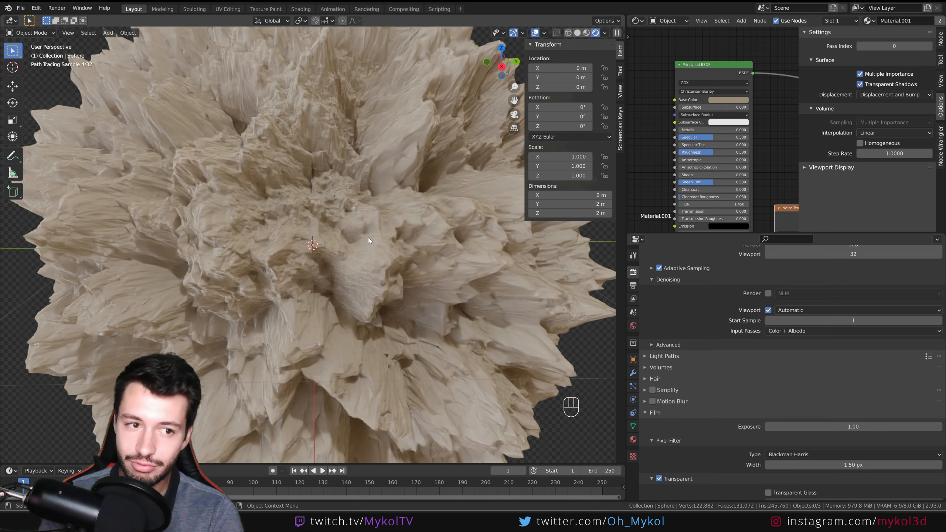
left_click(724, 100)
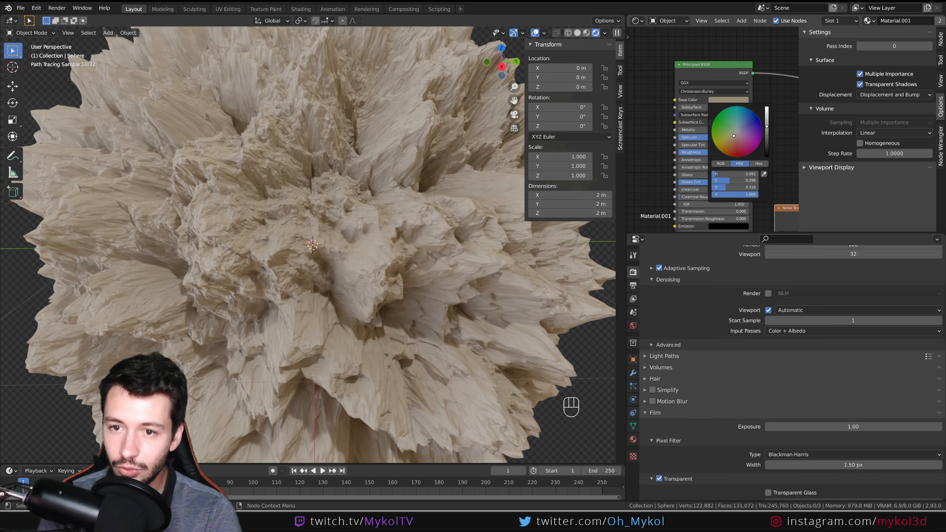
left_click_drag(734, 136, 766, 137)
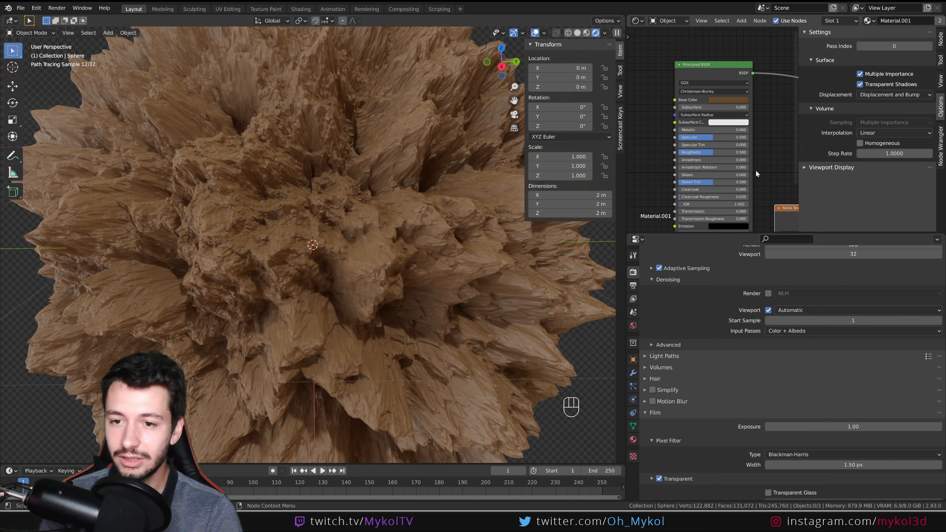
Step: Try driving the Principled BSDF's Base Color directly from the existing Noise Texture, and remove that link
scroll(752, 166, "down", 5)
left_click_drag(748, 161, 732, 63)
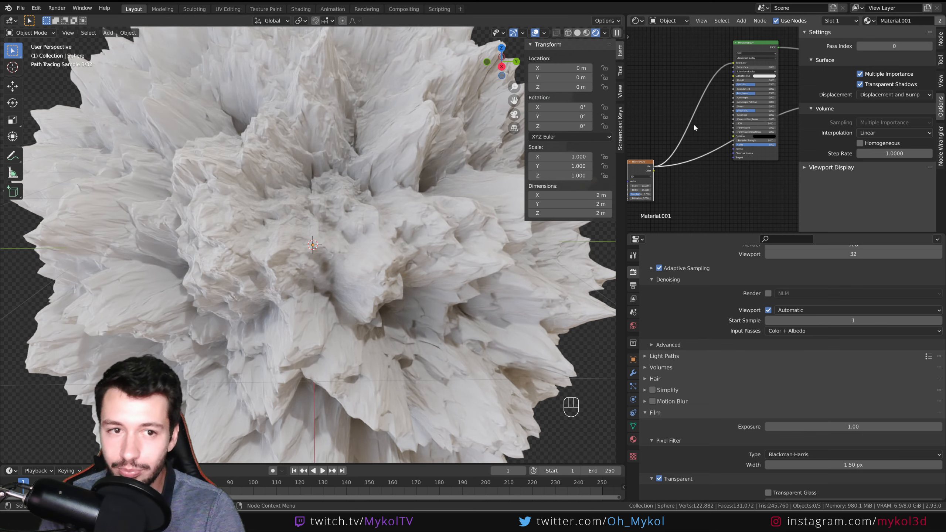
left_click_drag(731, 64, 633, 89)
Step: Add a second Noise Texture node and place it above the existing one, beside the Principled BSDF
key("shift+a")
type("noise")
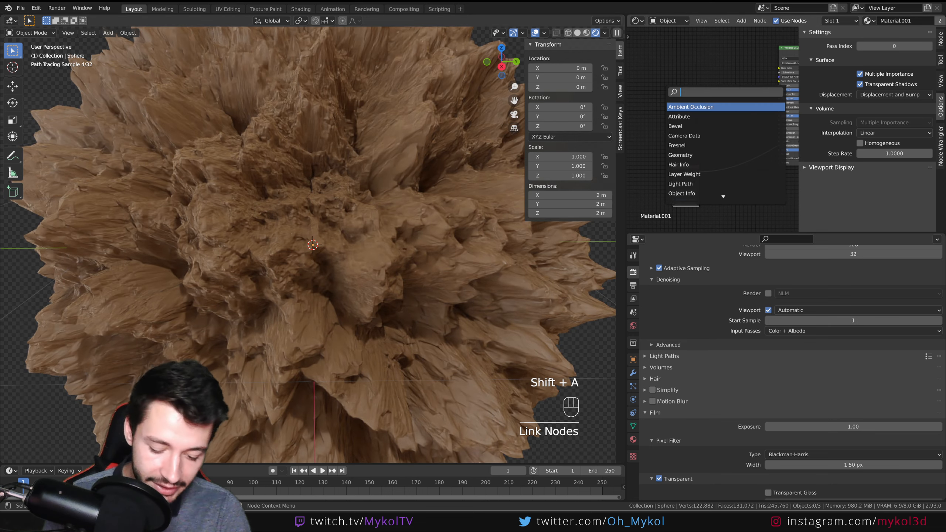
key("Down")
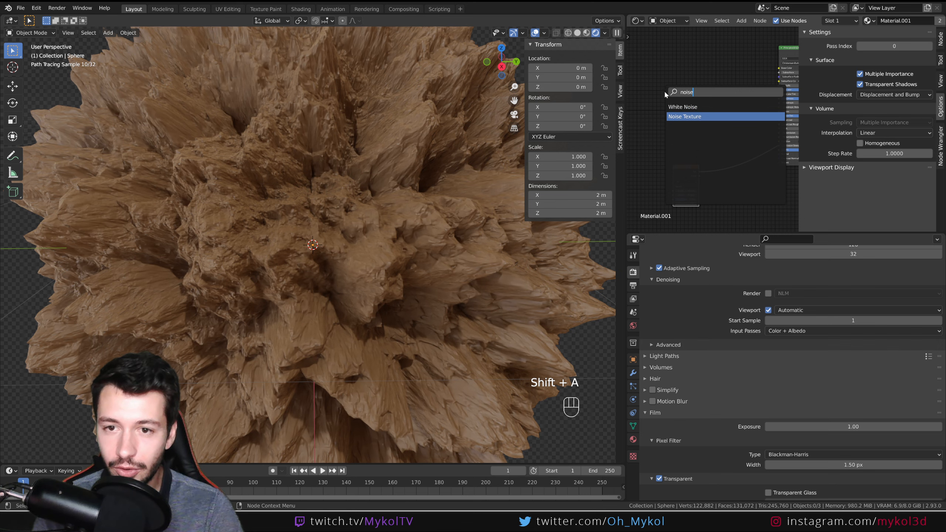
key("Return")
left_click(636, 64)
key("shift+a")
left_click(699, 78)
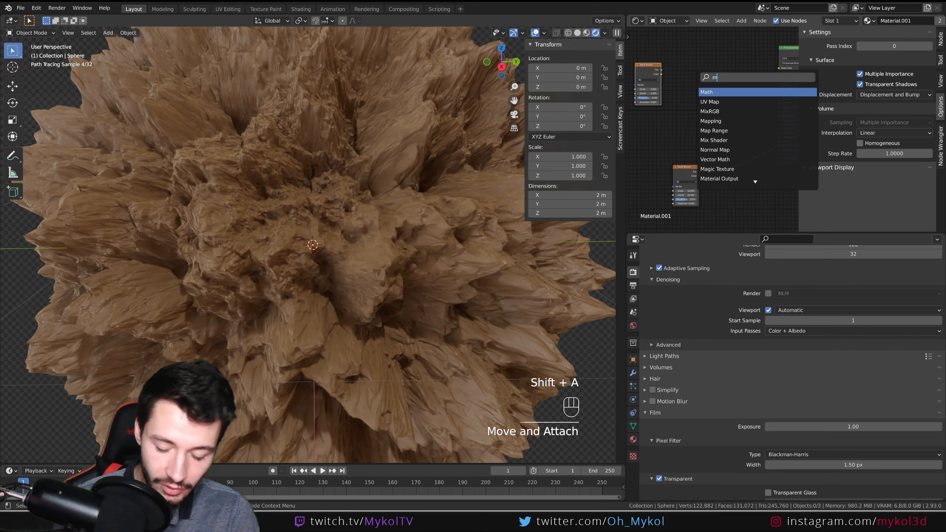
key("Escape")
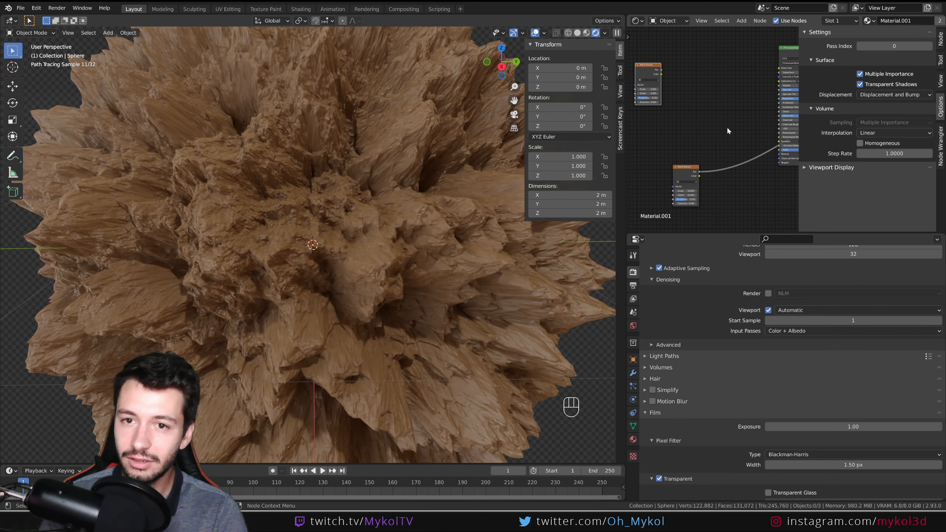
Step: Pause the viewport preview and add a MixRGB node between the new Noise Texture and the Principled BSDF
left_click_drag(648, 66, 661, 67)
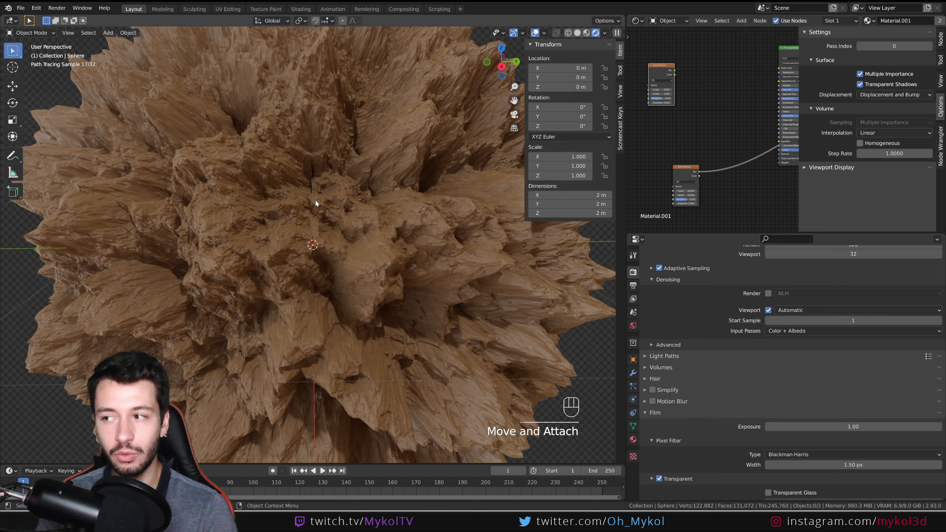
left_click(618, 34)
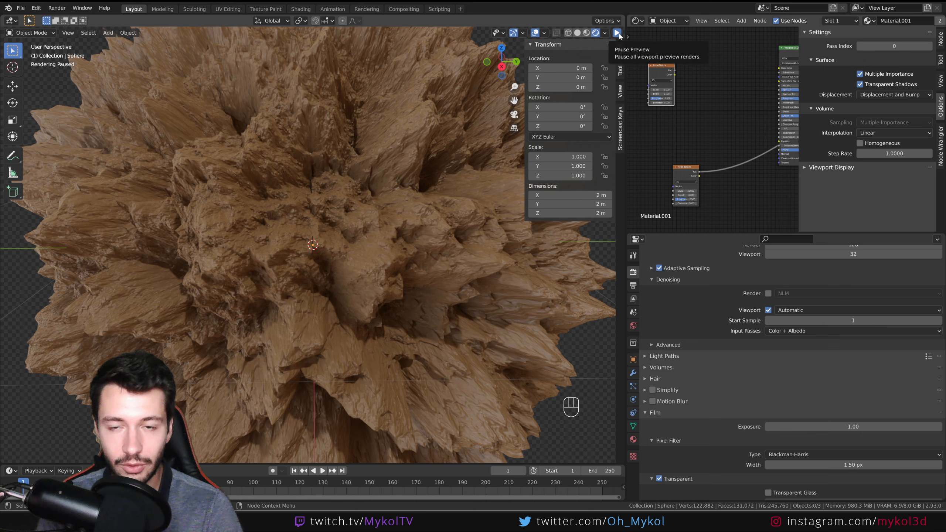
key("shift+a")
type("mix")
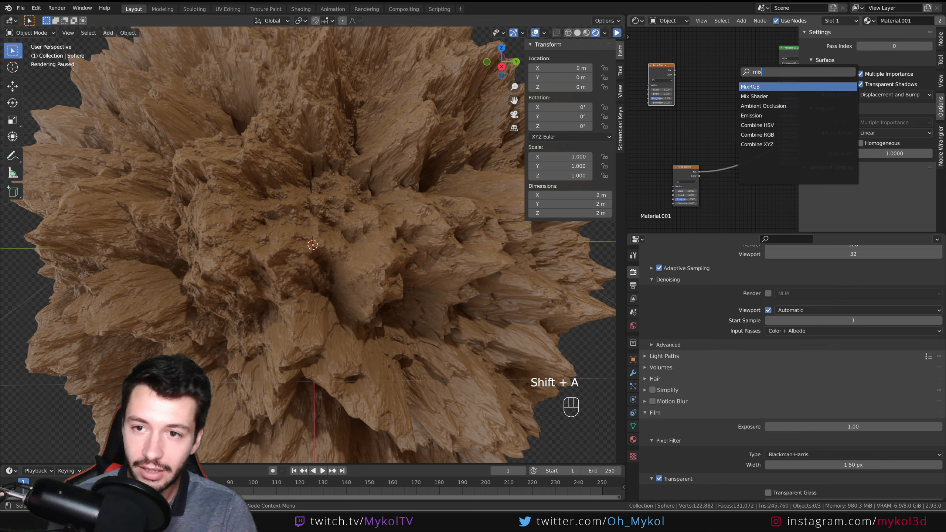
key("Return")
left_click(718, 88)
Step: Link the new Noise Texture's Fac to the MixRGB factor and the MixRGB colour output to Base Color
scroll(702, 120, "up", 5)
middle_click_drag(702, 120, 717, 162)
left_click_drag(679, 89, 717, 109)
middle_click_drag(747, 118, 675, 122)
left_click_drag(686, 90, 762, 90)
middle_click_drag(680, 141, 748, 131)
Step: Set the MixRGB node's Color1 to brown and Color2 to a very dark brown, and resume the viewport preview
left_click(741, 108)
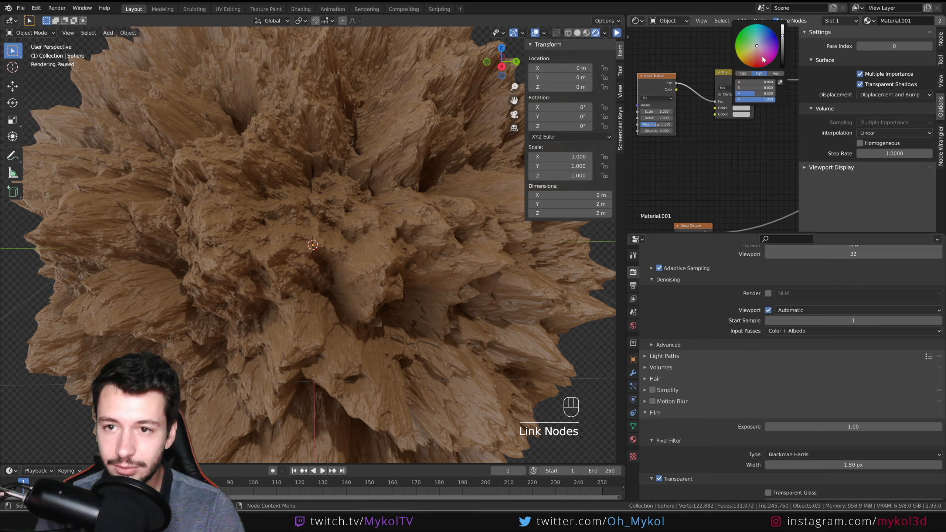
left_click_drag(764, 59, 782, 67)
left_click(742, 115)
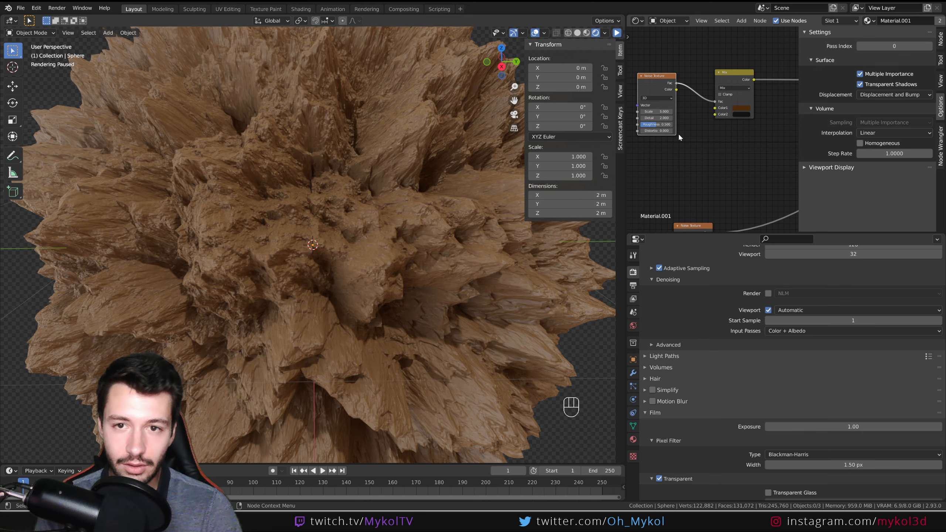
left_click(616, 32)
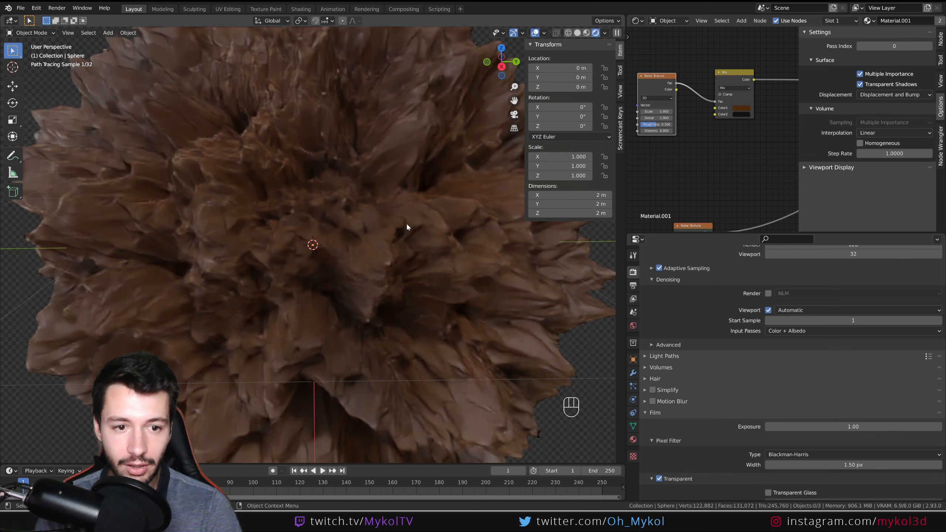
Step: Set the Detail of the Noise Texture that drives the colour mix to 10
middle_click_drag(714, 191, 722, 151)
left_click(659, 78)
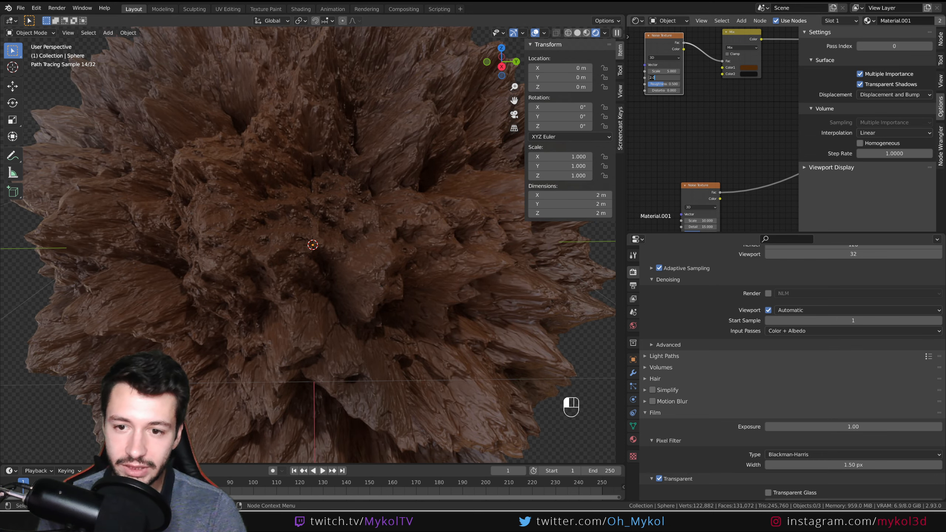
type("10")
key("shift+Tab")
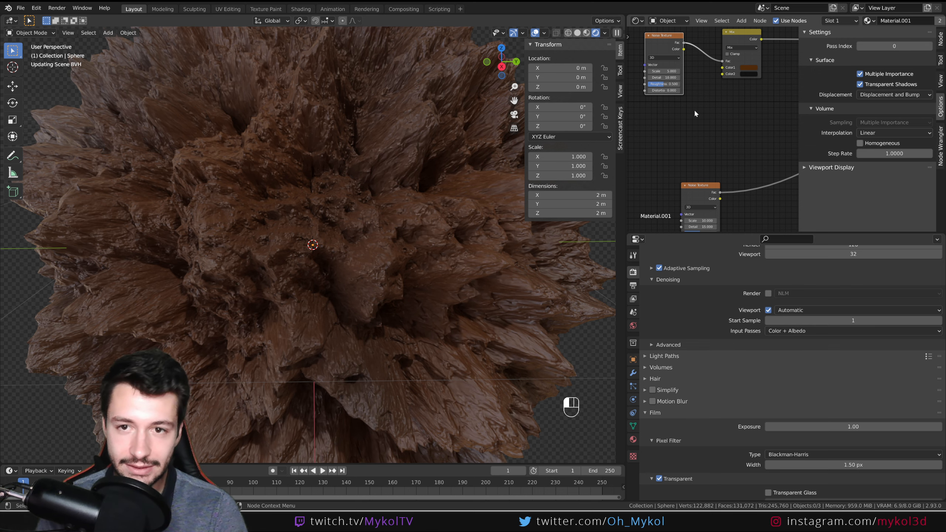
Step: Try a Scale of 10 on the colour-driving Noise Texture, and settle on 5
type("10")
key("Return")
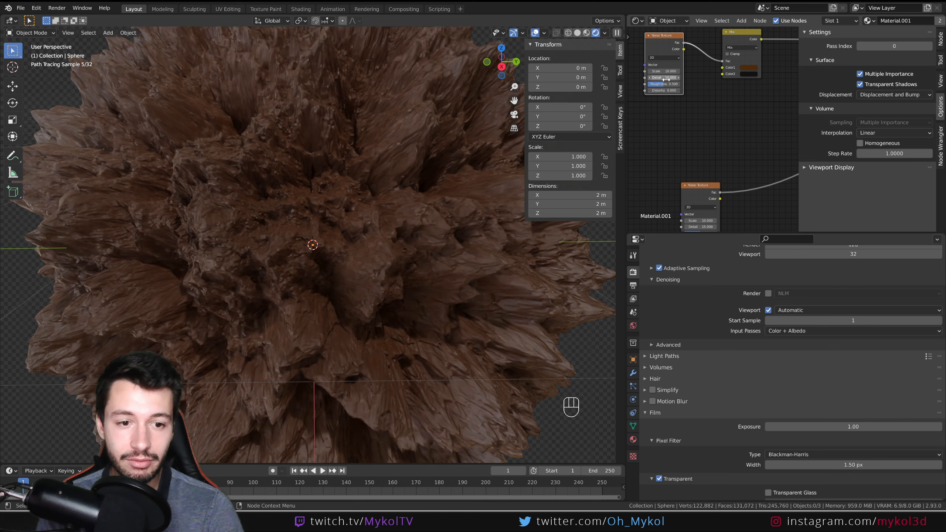
left_click(666, 72)
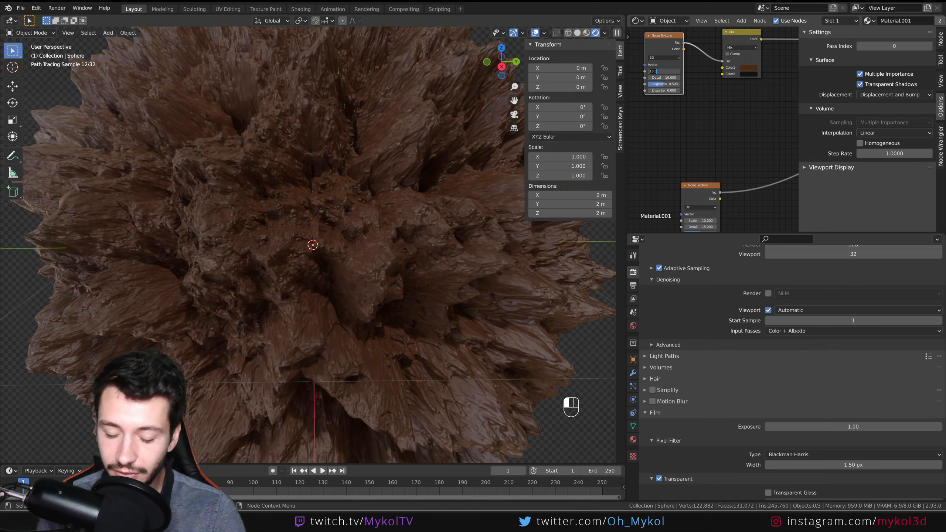
type("5")
key("Return")
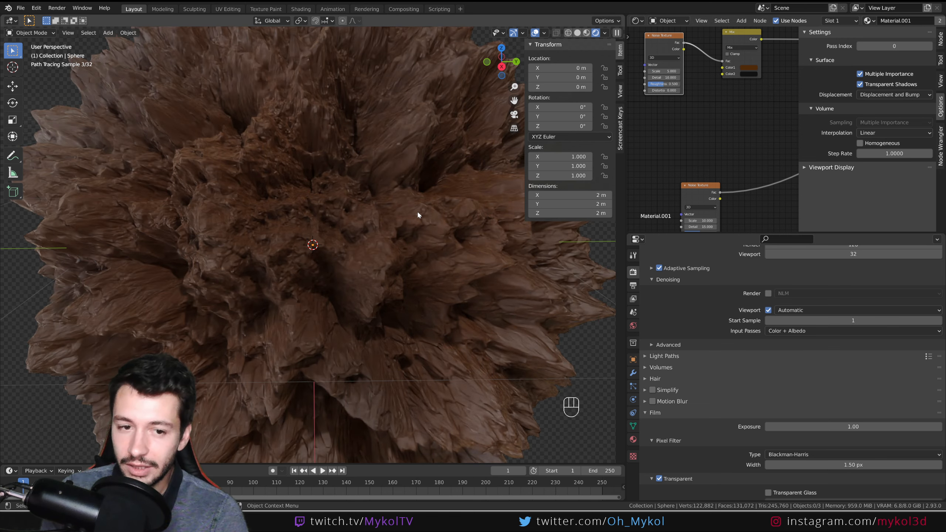
scroll(402, 210, "down", 3)
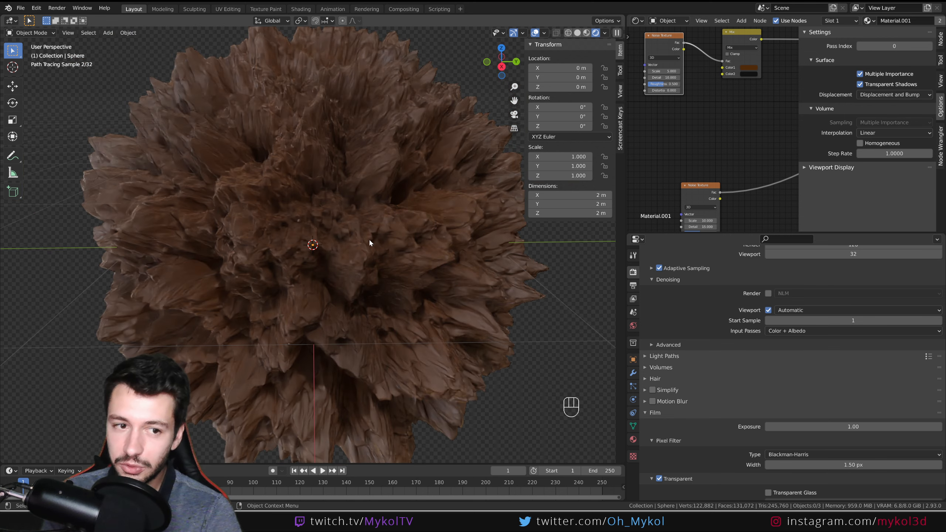
middle_click_drag(337, 277, 378, 276)
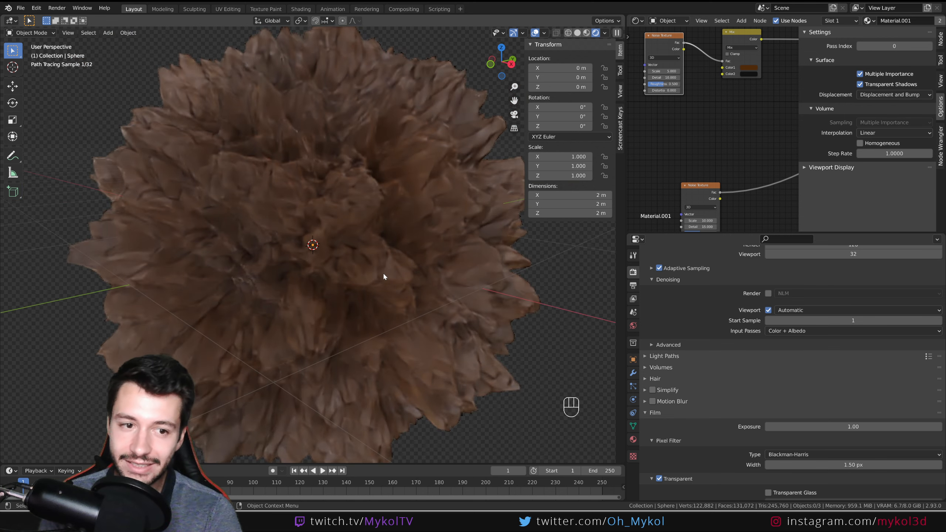
middle_click_drag(391, 275, 377, 276)
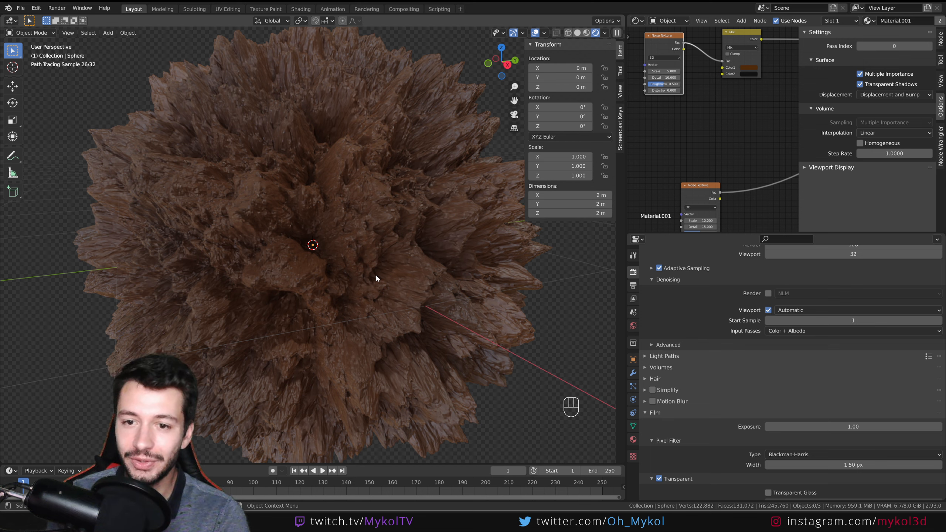
Step: Set the Displacement node's Scale to 2
middle_click_drag(742, 128, 598, 175)
middle_click_drag(784, 136, 742, 161)
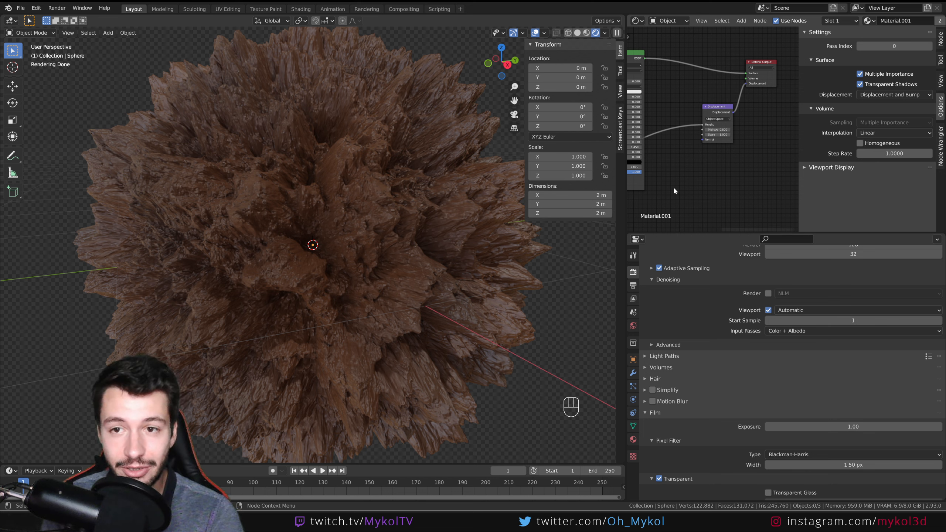
middle_click_drag(694, 193, 709, 165)
scroll(708, 160, "up", 4)
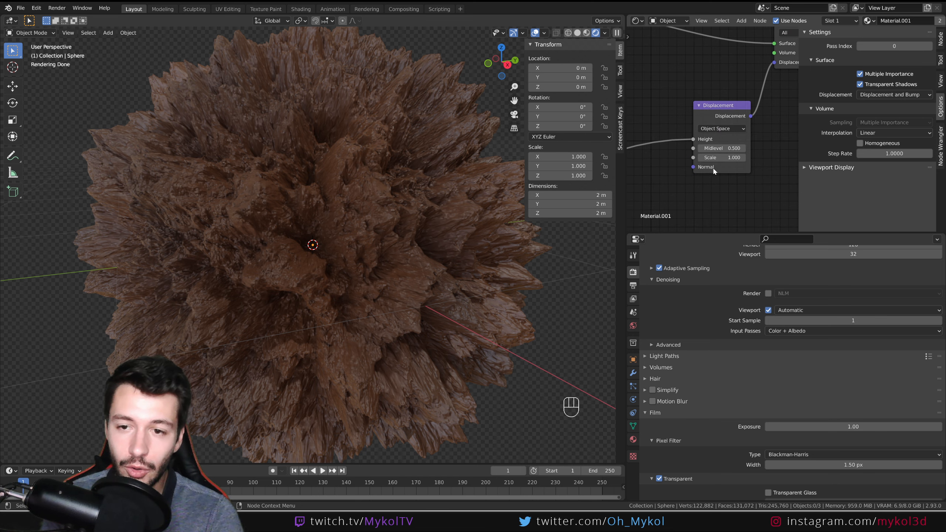
left_click(720, 157)
type("2")
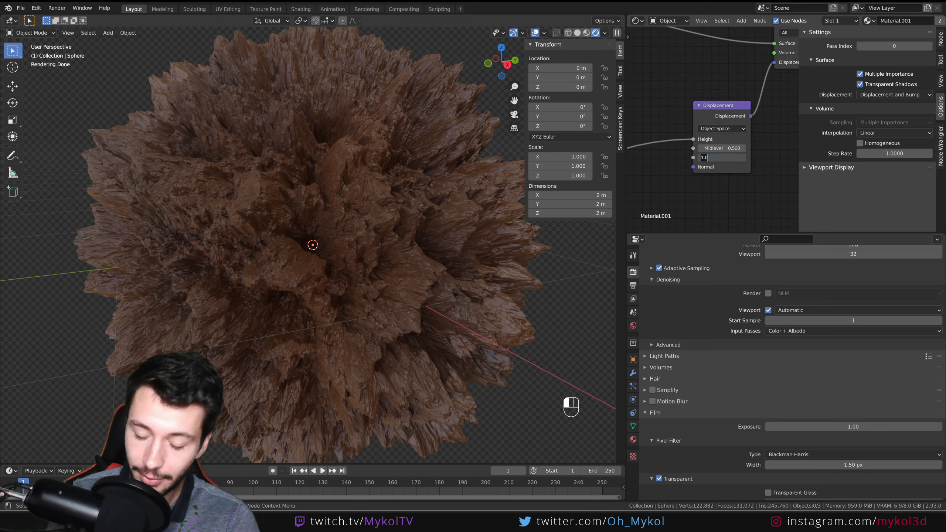
key("Return")
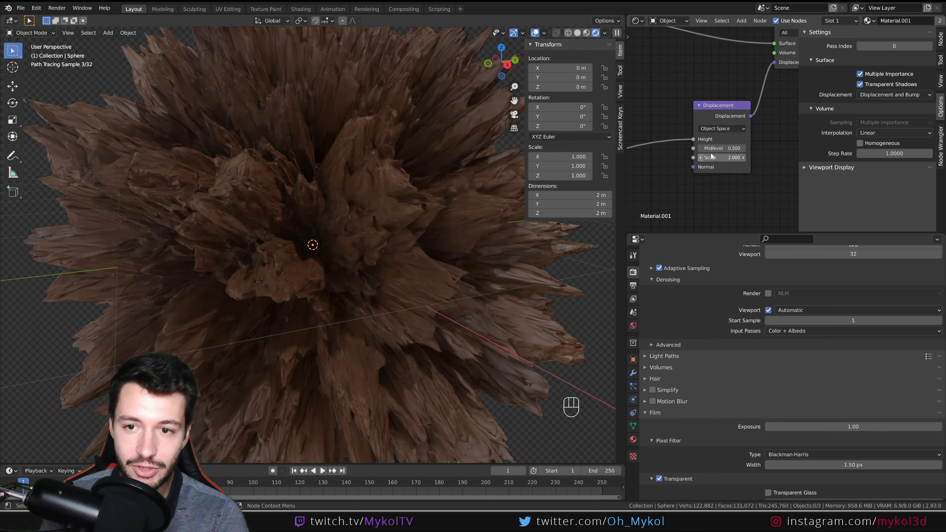
Step: Set the Displacement node's Scale to 0 to flatten the sphere's surface
left_click(720, 157)
key("BackSpace")
key("BackSpace")
key("BackSpace")
type("0")
key("Return")
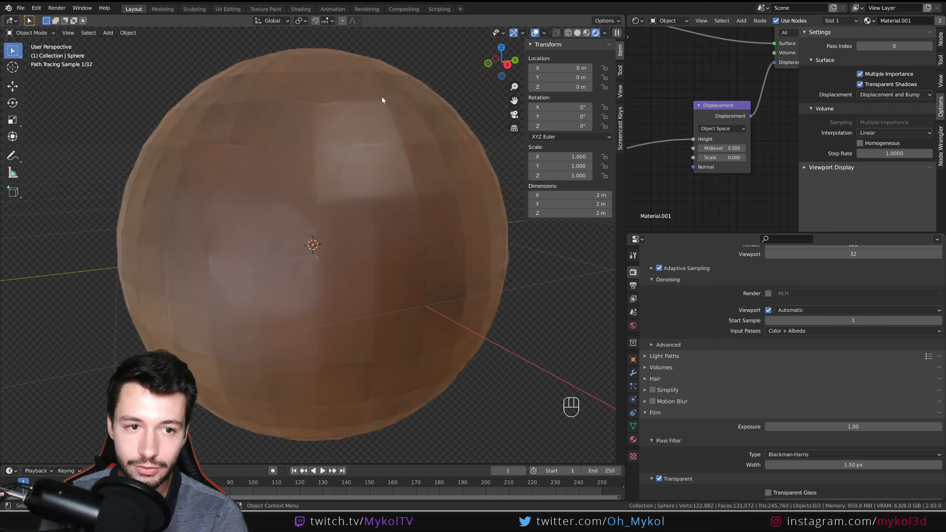
Step: Set the Displacement node's Scale to 0.3 and inspect the sphere's surface up close
left_click(721, 157)
type("0")
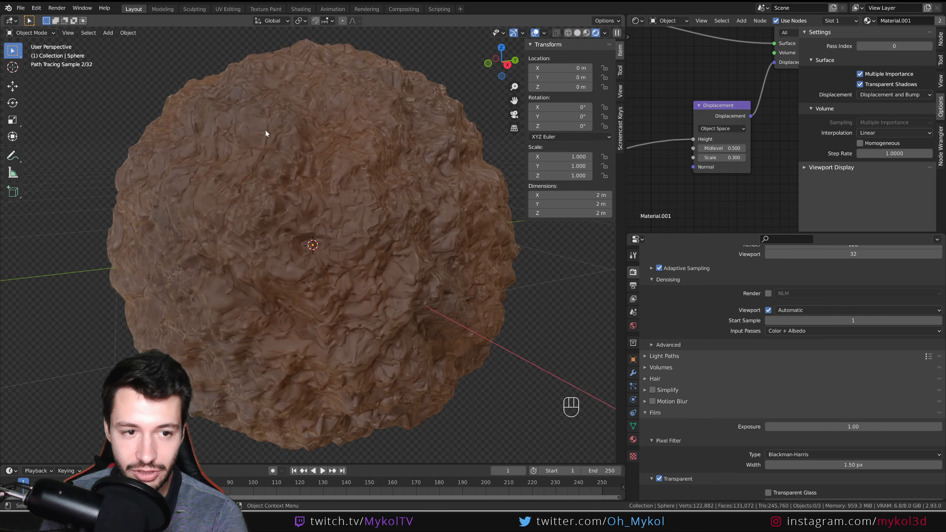
scroll(390, 263, "up", 5)
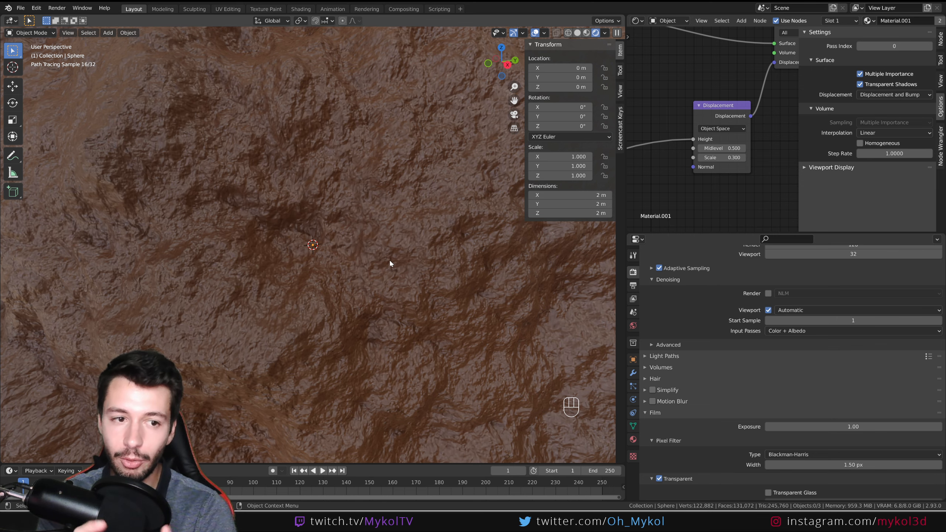
scroll(390, 262, "up", 1)
scroll(398, 231, "down", 3)
scroll(408, 198, "up", 1)
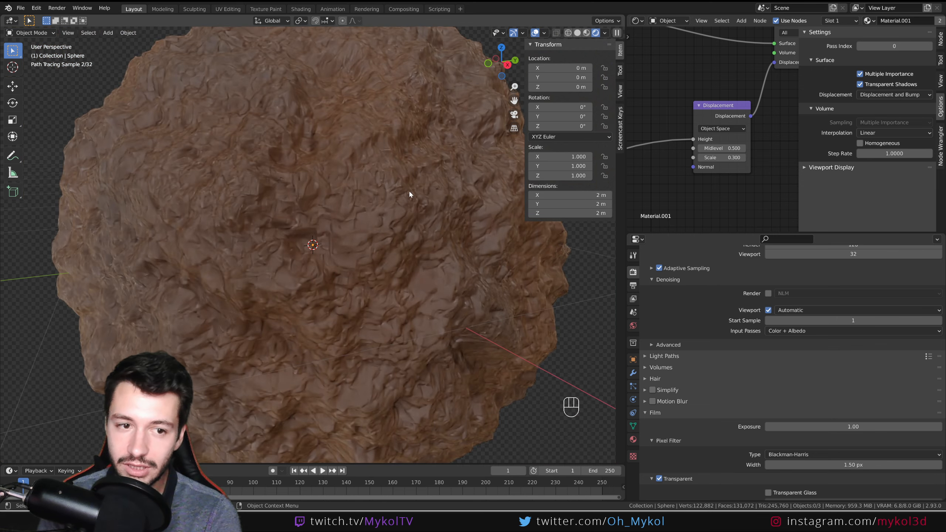
Step: Set the Displacement node's Scale to 0.7 and check the whole sphere
left_click(727, 158)
type("0.7")
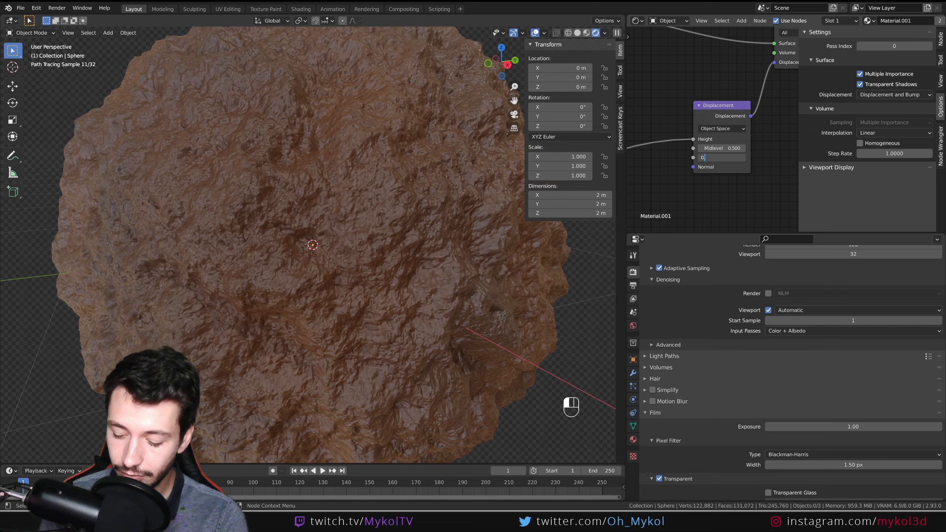
key("Return")
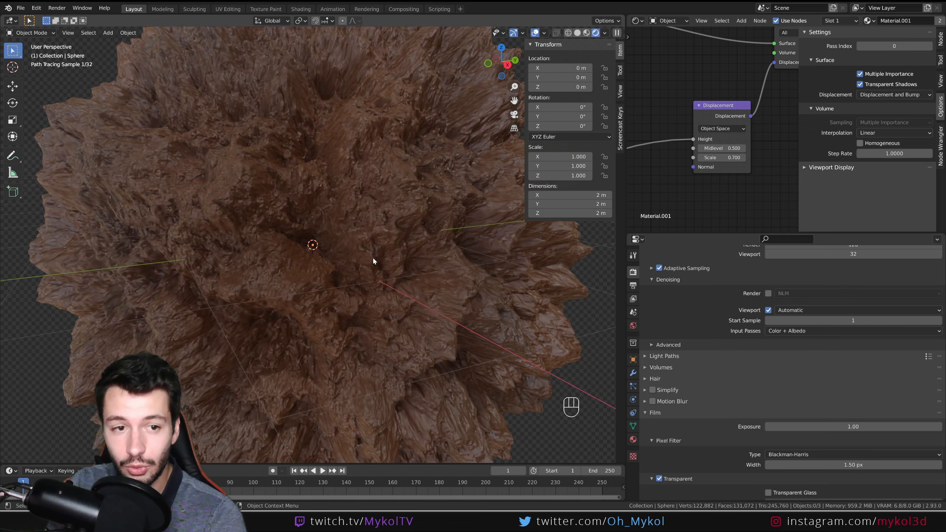
scroll(373, 262, "down", 5)
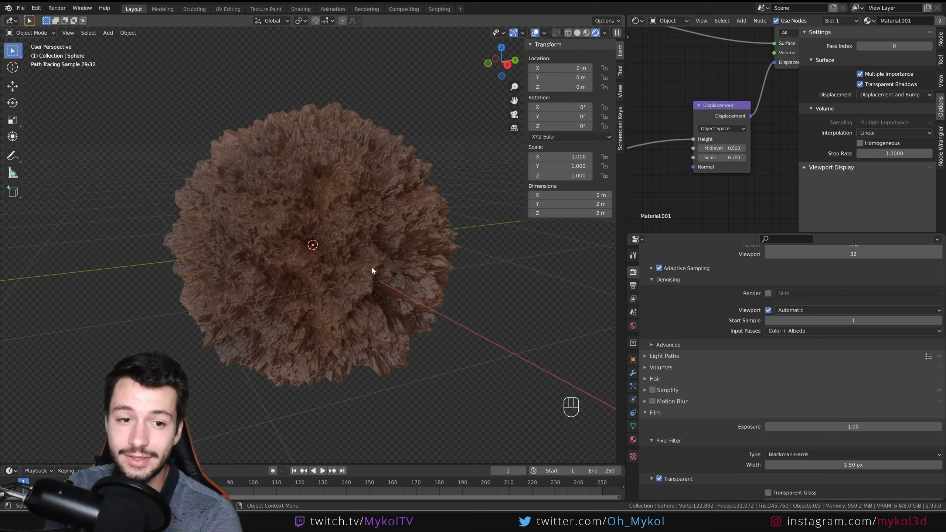
scroll(671, 119, "down", 3)
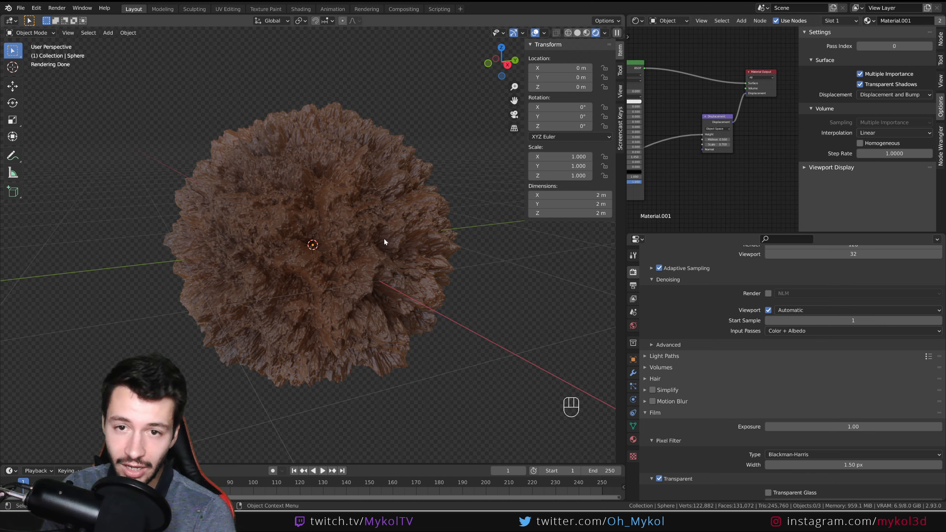
Step: Add a plane and move it about 3.5 m along the Y axis, beside the sphere
scroll(391, 248, "down", 4)
key("shift+a")
mouse_move(418, 266)
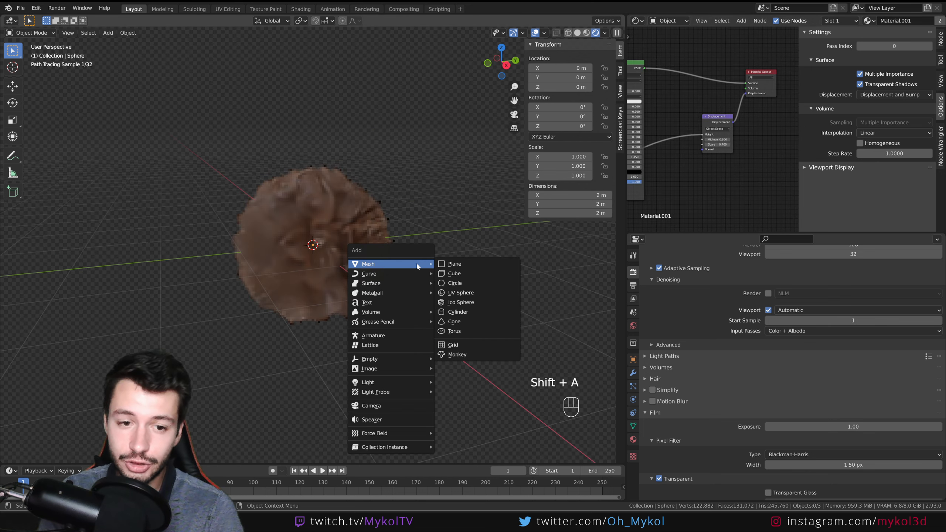
left_click(454, 263)
key("g")
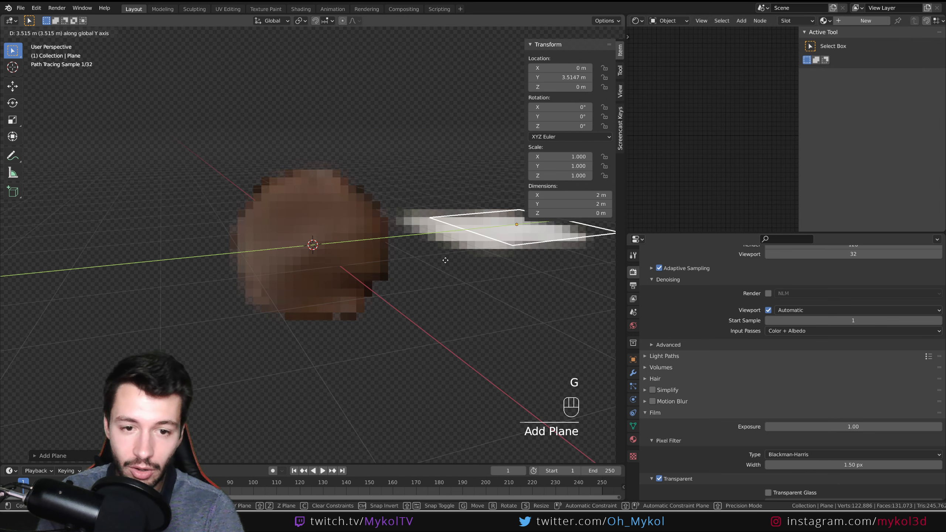
left_click(446, 260)
Step: Subdivide the plane repeatedly in Edit Mode into a 16 by 16 grid of faces and return to Object Mode
middle_click_drag(486, 280, 316, 371, "shift")
scroll(427, 300, "up", 3)
key("Tab")
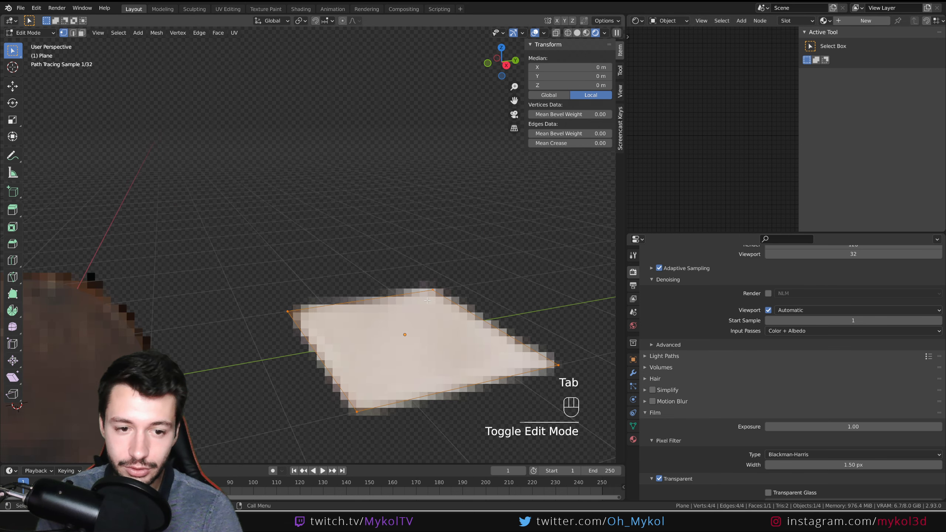
right_click(427, 300)
left_click(427, 300)
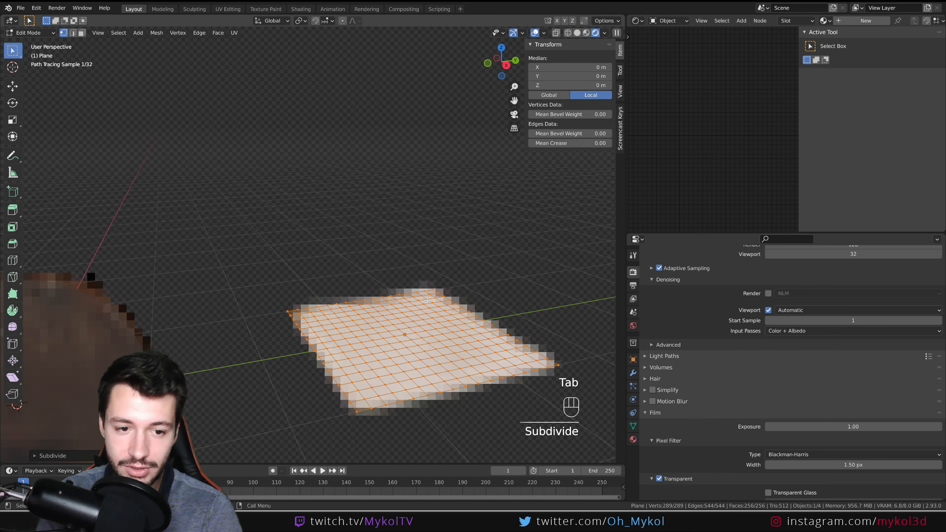
key("Tab")
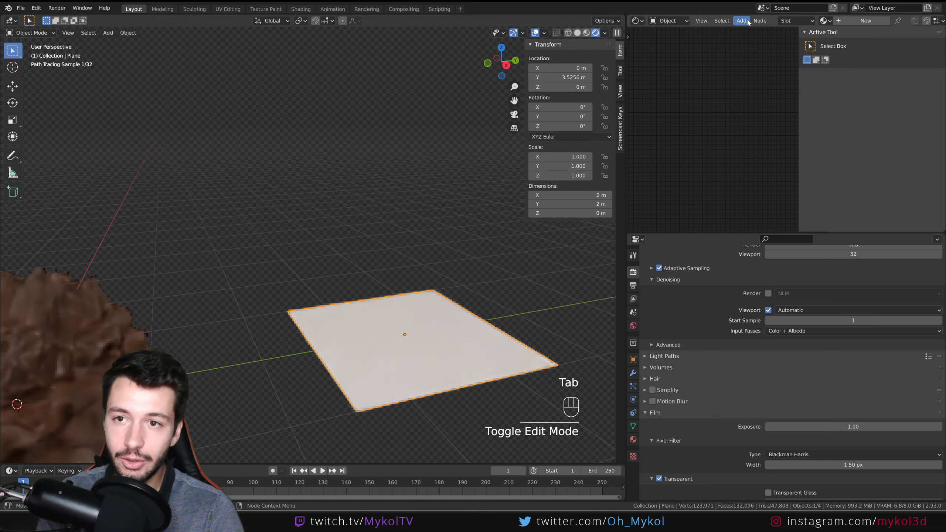
Step: Assign the existing Material.001 to the plane and inspect its displaced surface
left_click(824, 20)
left_click(743, 44)
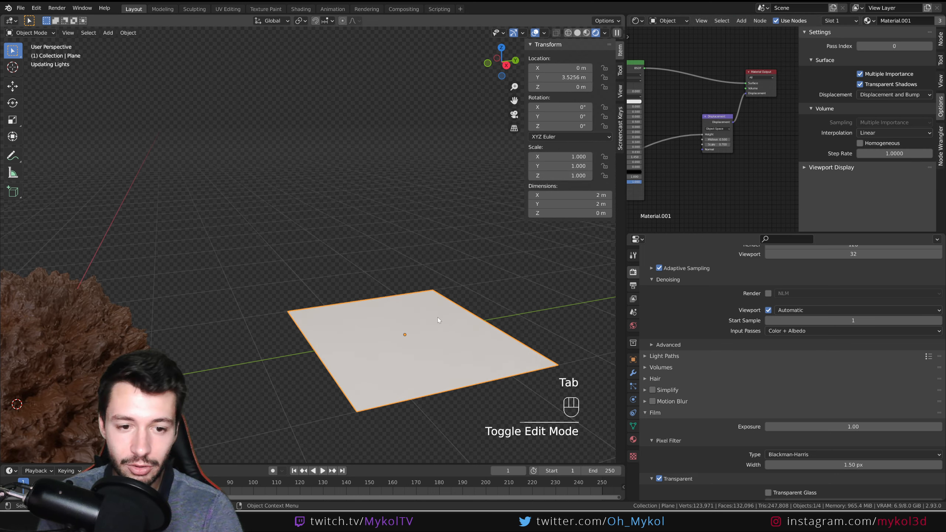
middle_click_drag(457, 380, 432, 405)
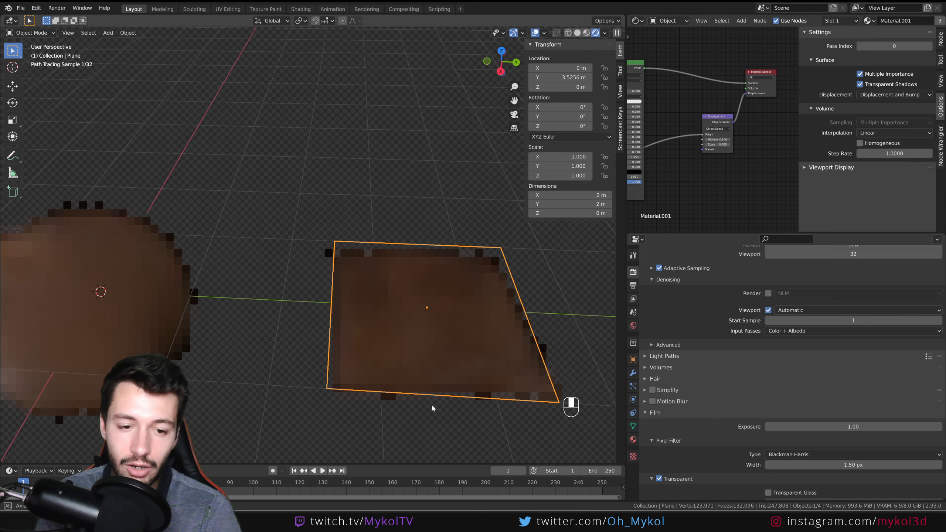
middle_click_drag(413, 371, 304, 343, "shift")
scroll(361, 317, "up", 2)
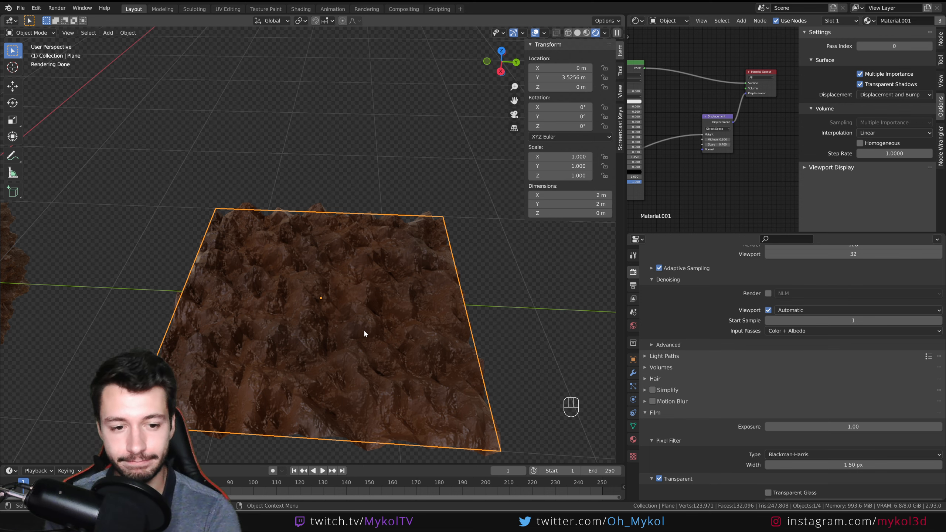
Step: Select the sphere and set its material's Displacement Scale to 0.3
middle_click_drag(169, 217, 553, 224, "shift")
left_click(348, 241)
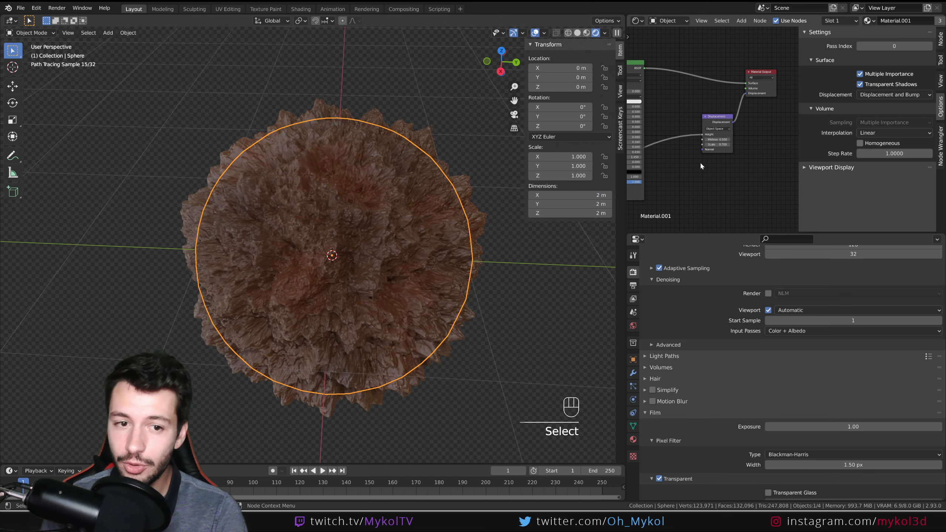
middle_click_drag(702, 167, 629, 138)
middle_click_drag(750, 146, 684, 182)
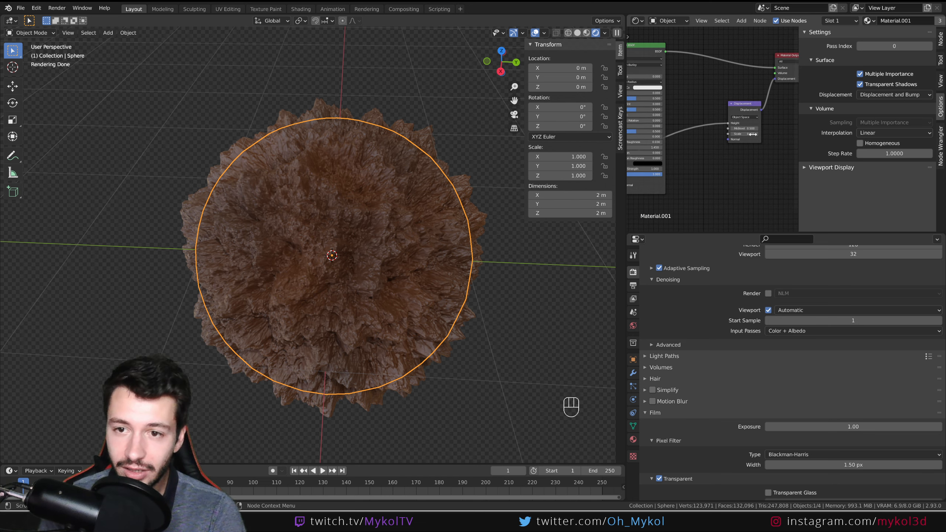
scroll(713, 130, "up", 2)
left_click(759, 128)
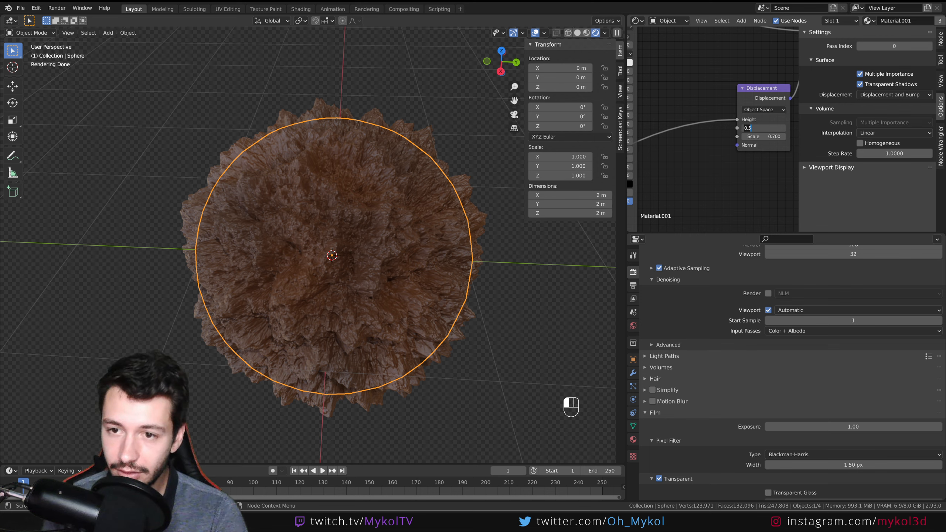
key("Tab")
type("0.3")
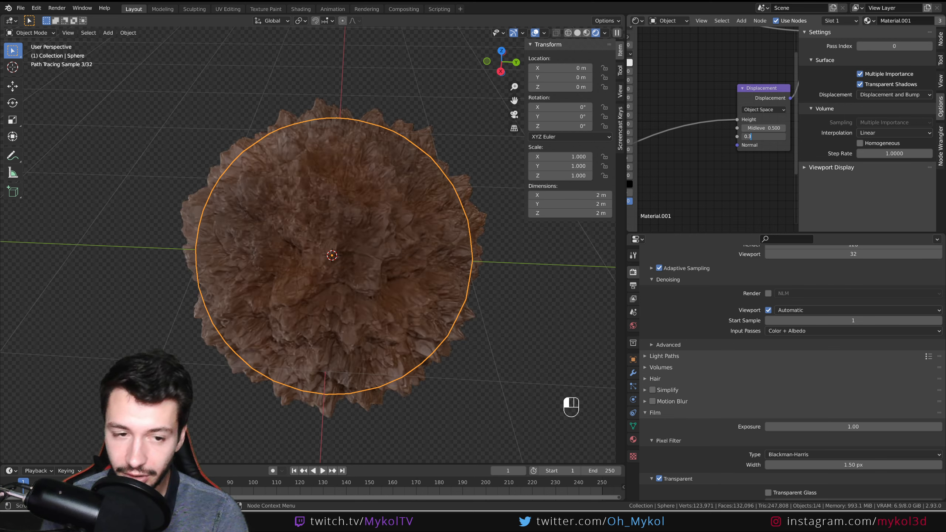
key("Return")
Step: Brighten the Mix node's Color1 to a vivid orange and Color2 to near white
middle_click_drag(659, 124, 805, 207)
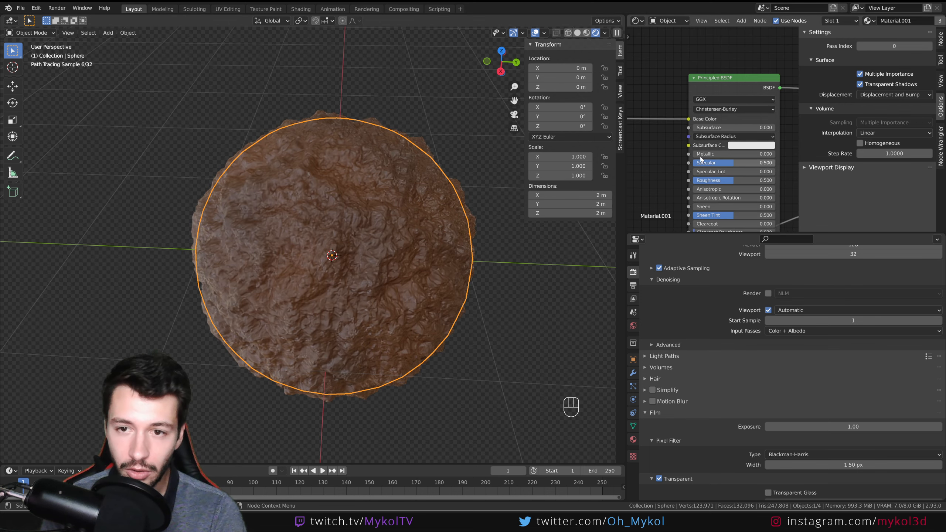
middle_click_drag(701, 160, 766, 157)
left_click(674, 177)
left_click_drag(737, 101, 737, 60)
left_click(677, 182)
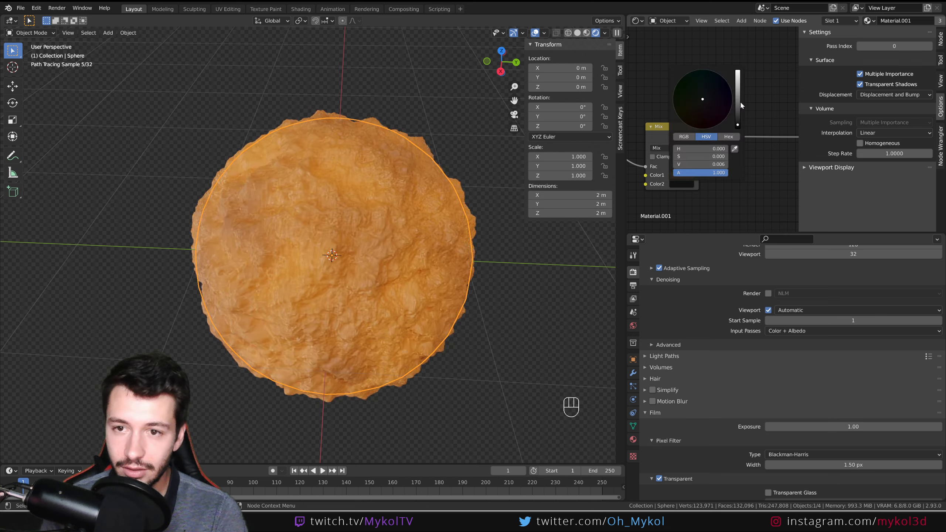
left_click_drag(738, 102, 738, 79)
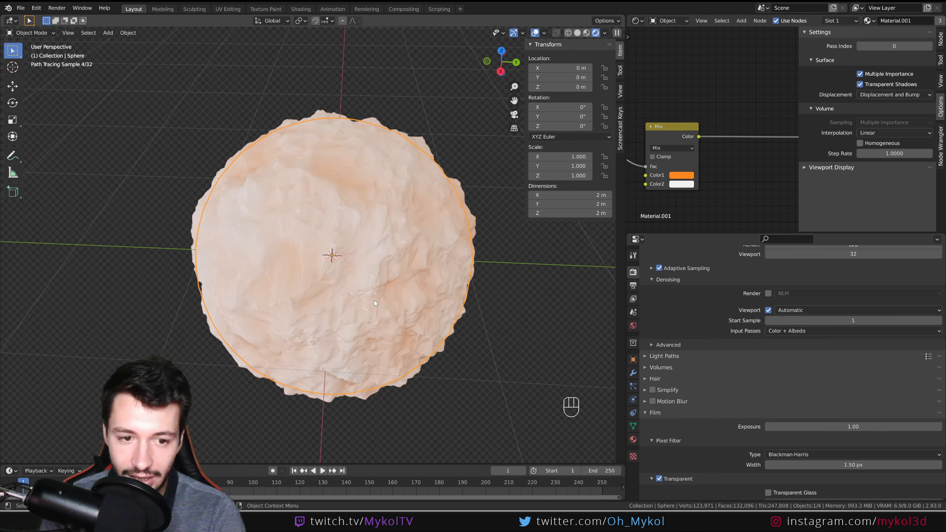
Step: Change the Mix node's Color1 to a desaturated pinkish grey and deselect the sphere
left_click(680, 175)
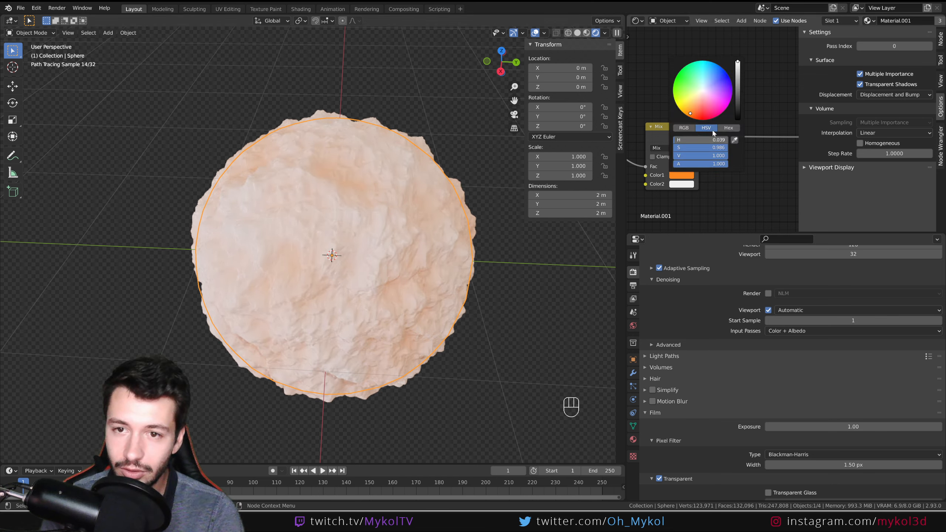
left_click(702, 93)
left_click(737, 76)
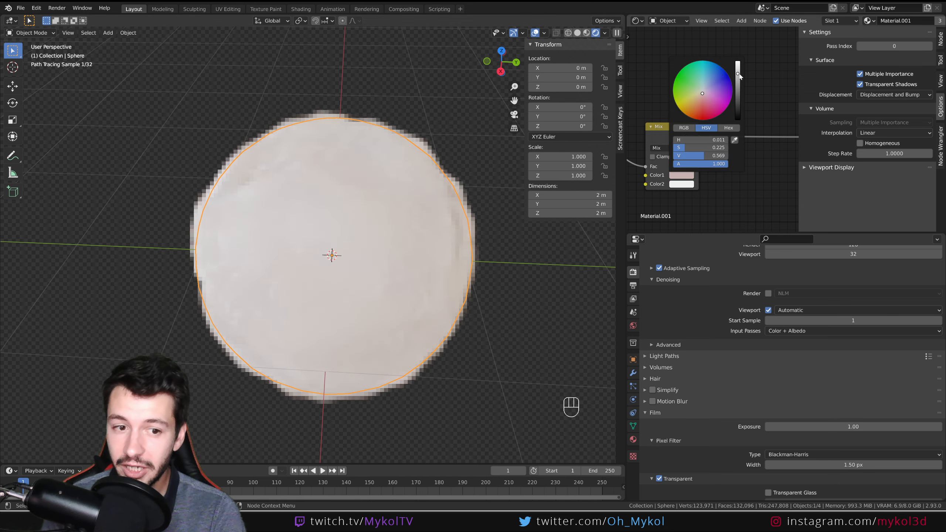
left_click(737, 81)
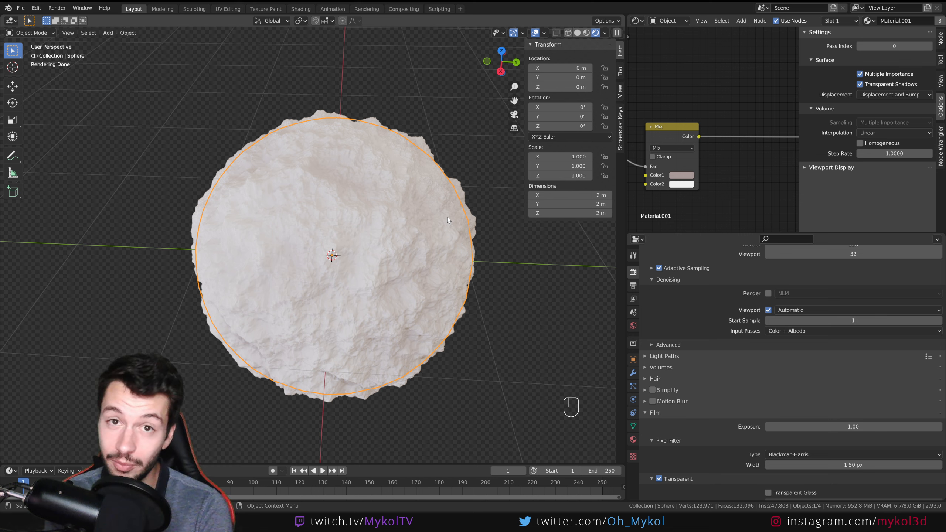
left_click(360, 282)
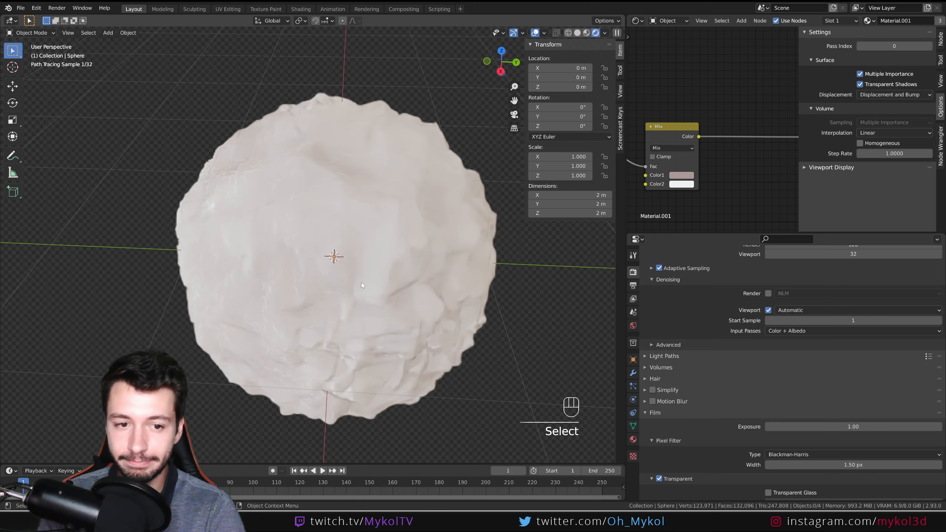